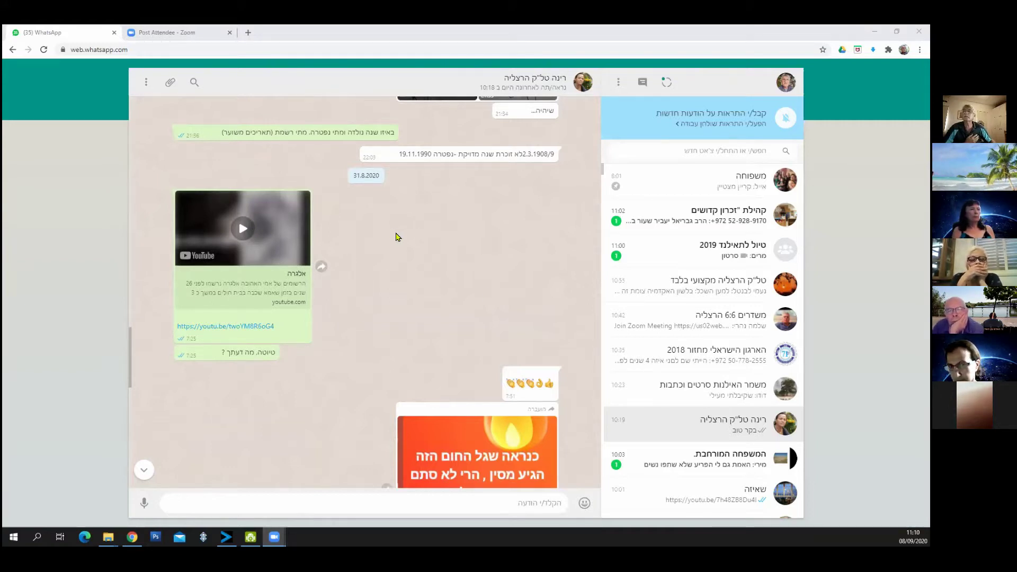
- Review the WhatsApp chat back to its first messages and switch to the project's media folder in File Explorer
scroll(399, 237, "up", 15)
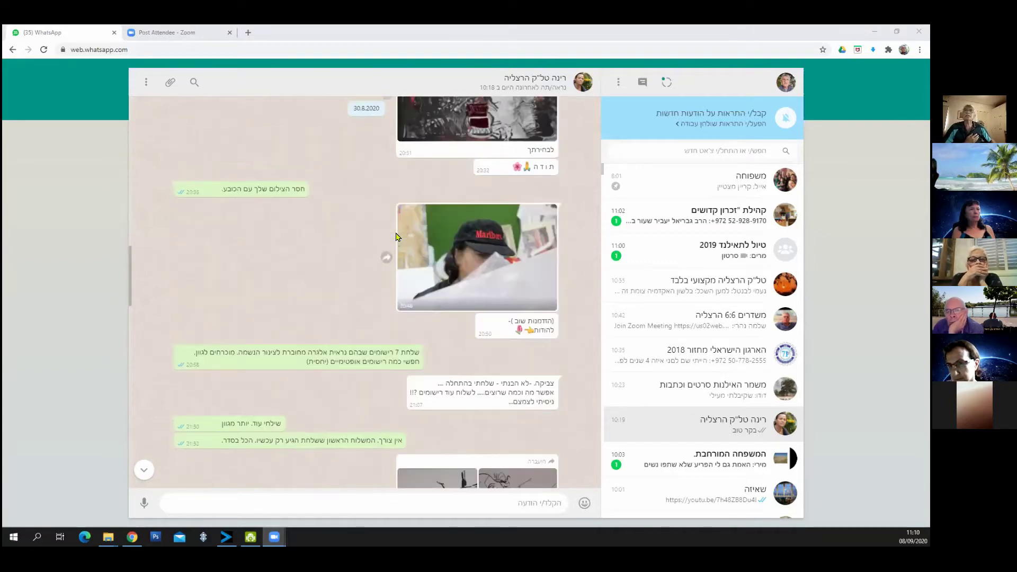
scroll(398, 237, "up", 10)
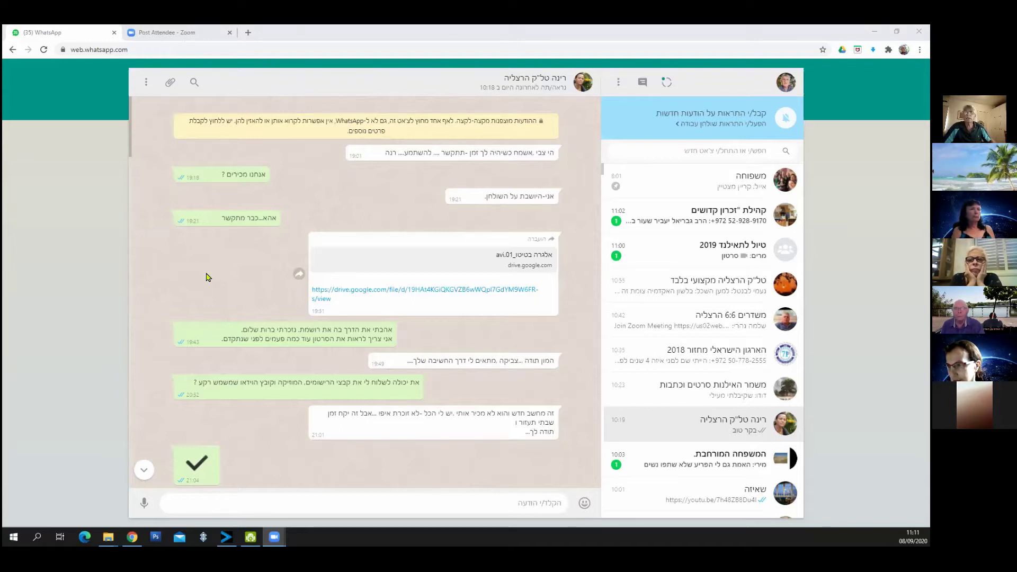
mouse_move(108, 538)
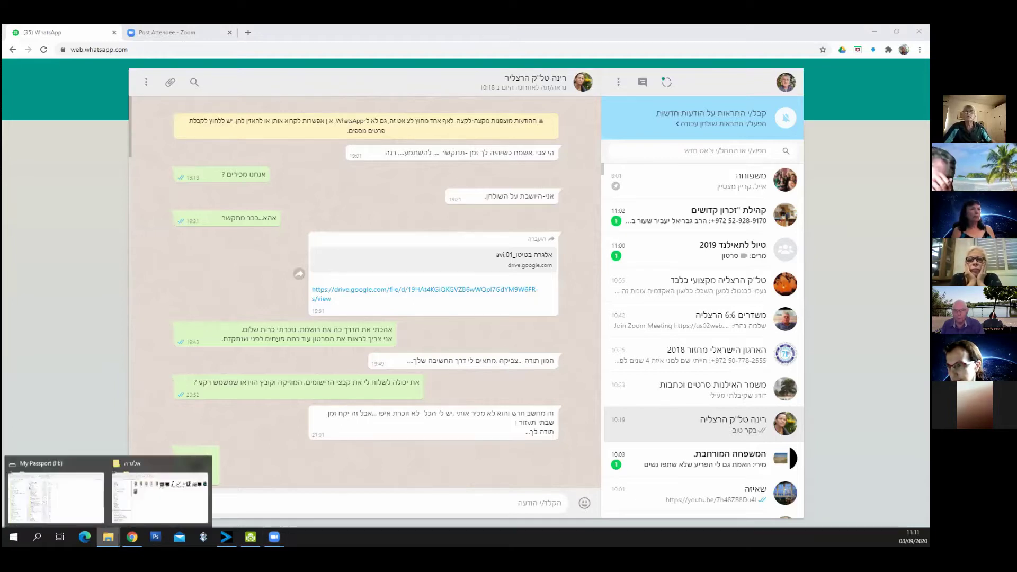
left_click(124, 522)
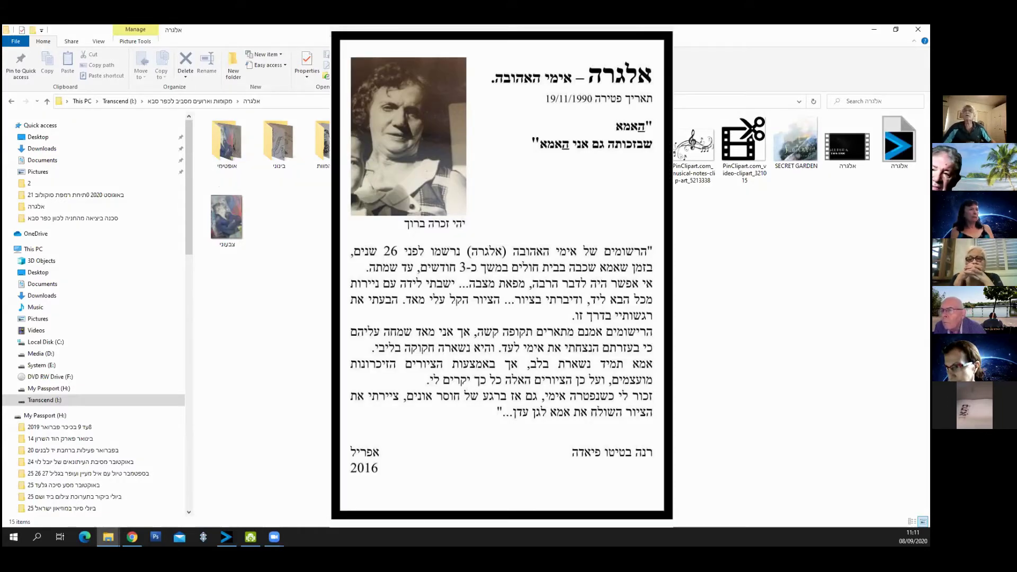
- View the mourning notice image in the מודעת אבל subfolder and return to the project's media folder
double_click(323, 142)
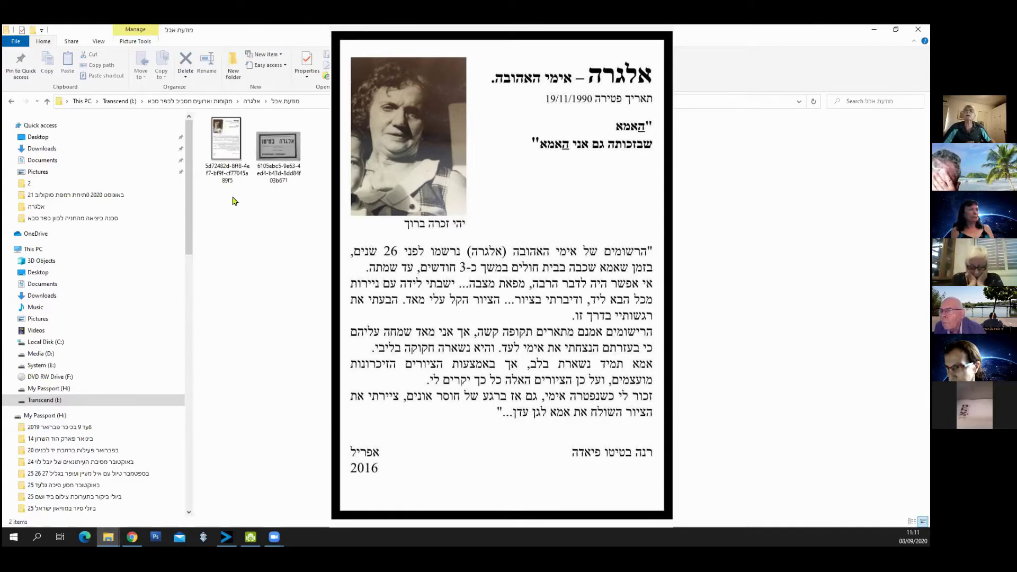
double_click(223, 150)
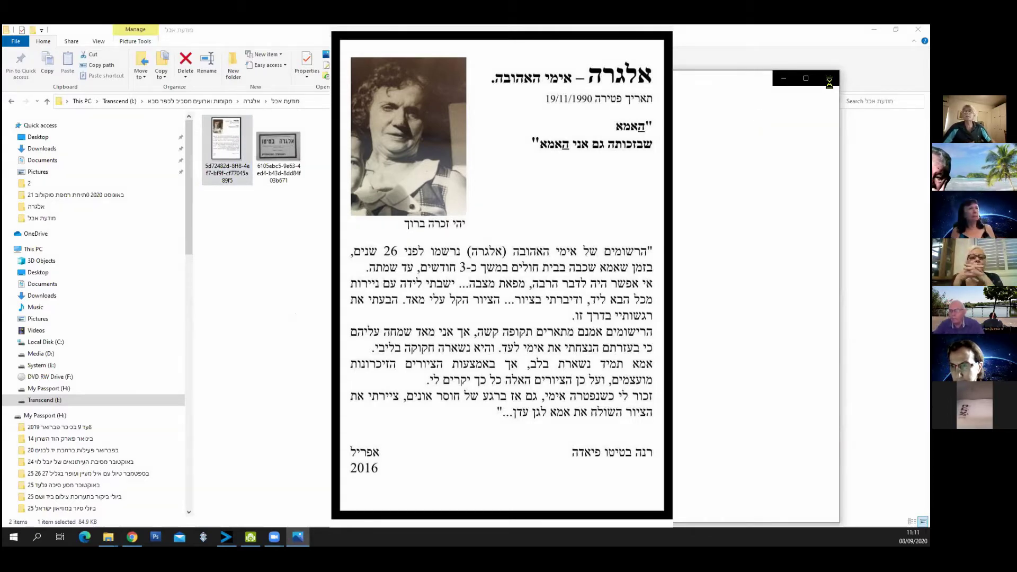
left_click(232, 260)
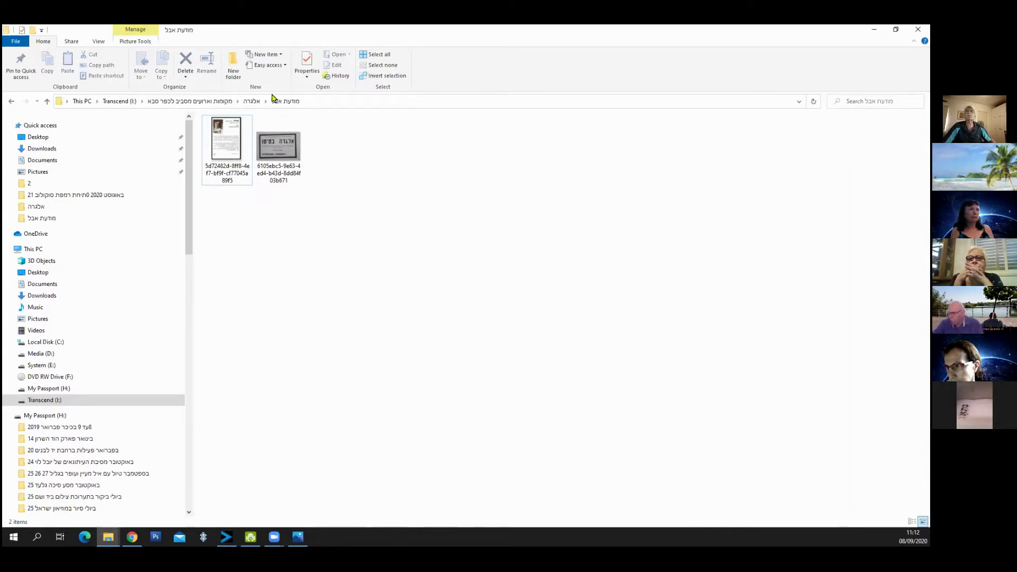
left_click(251, 102)
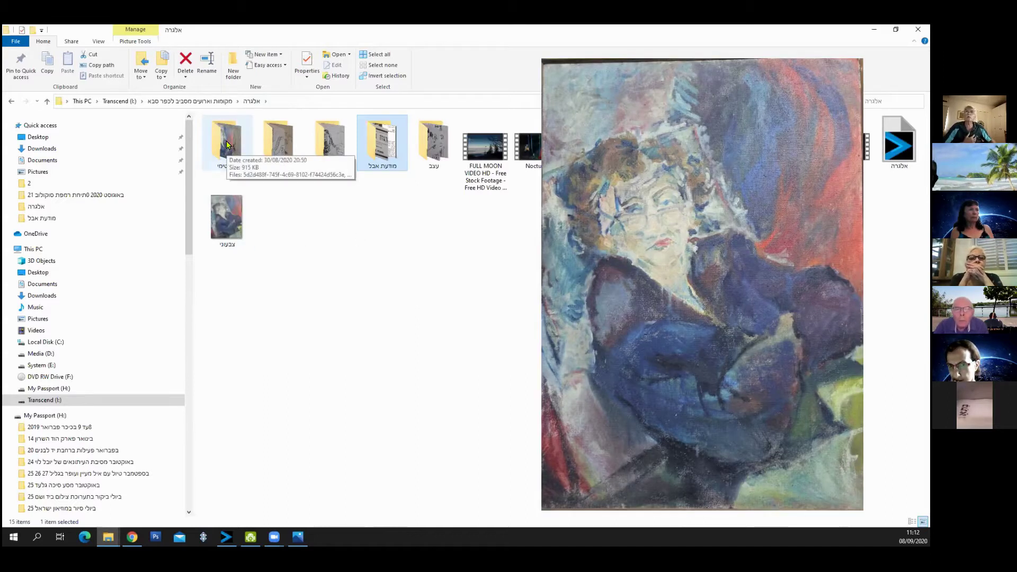
- Open the אופטימי subfolder and try to view its drawings starting from the first image
double_click(226, 141)
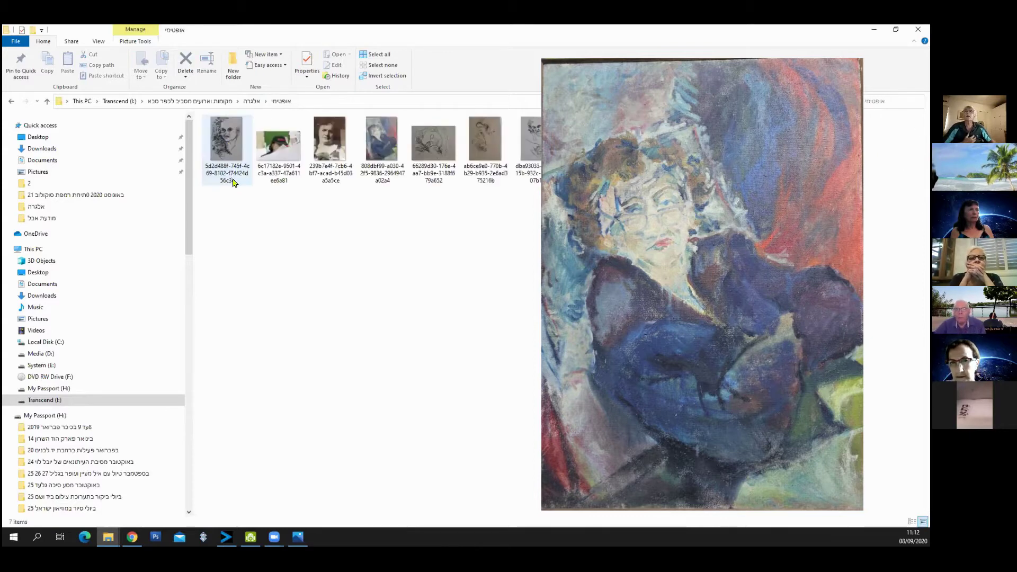
double_click(227, 141)
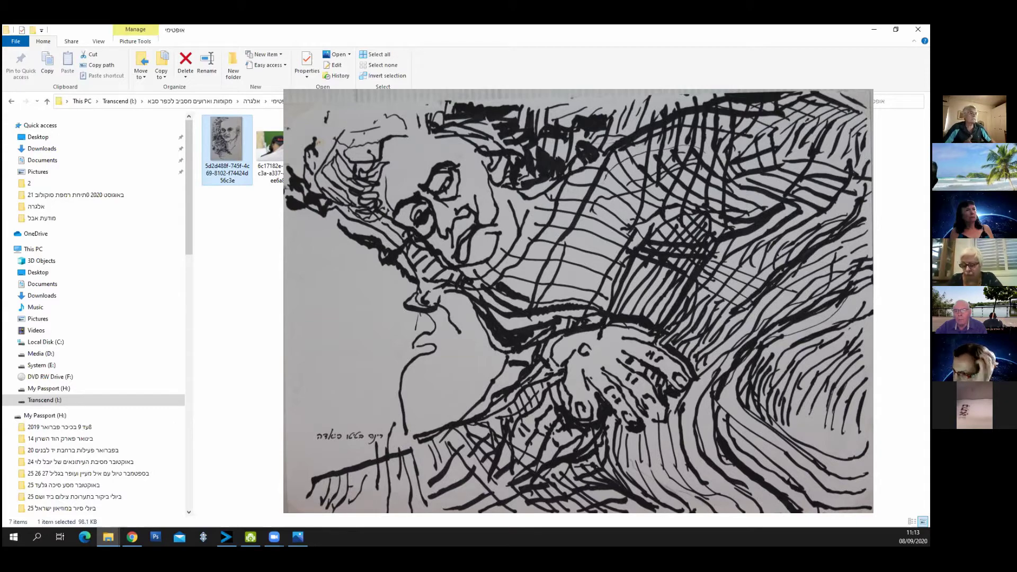
key("Right")
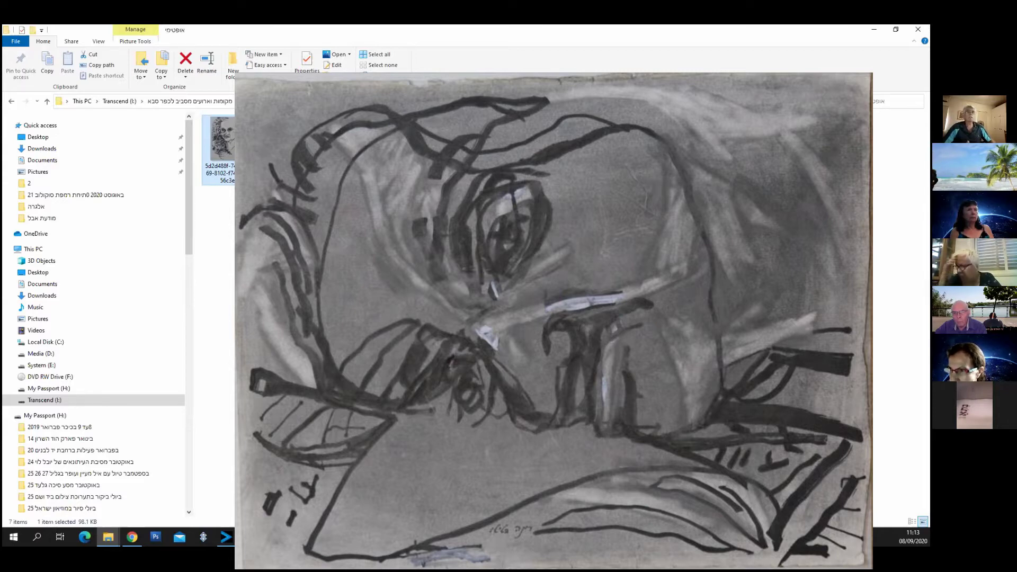
key("Right")
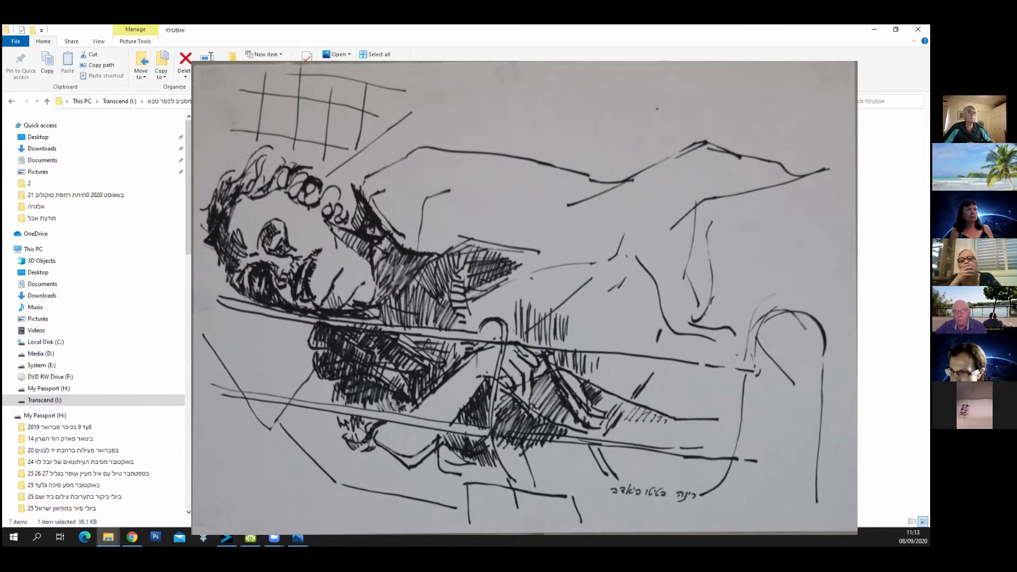
key("Right")
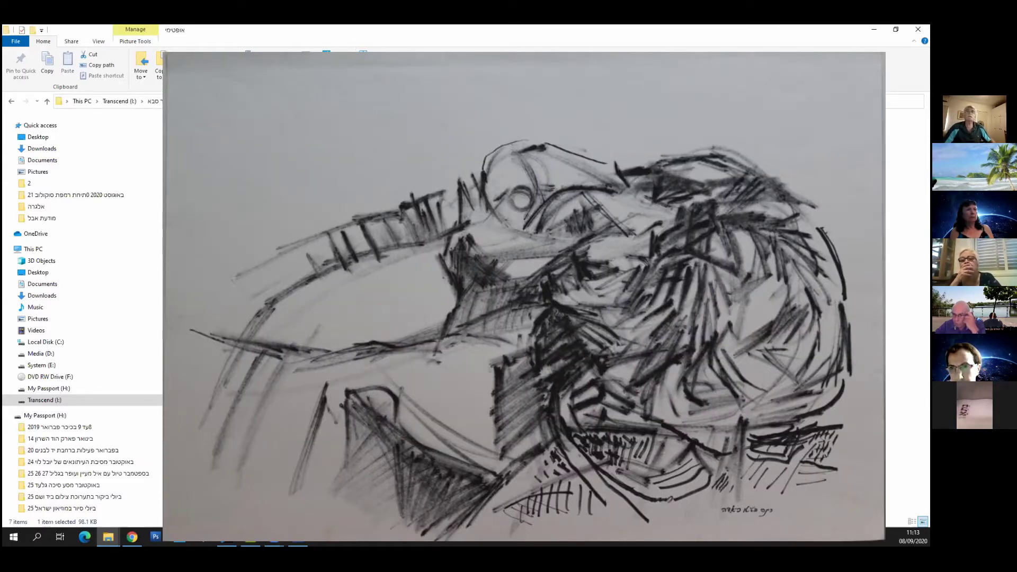
key("Escape")
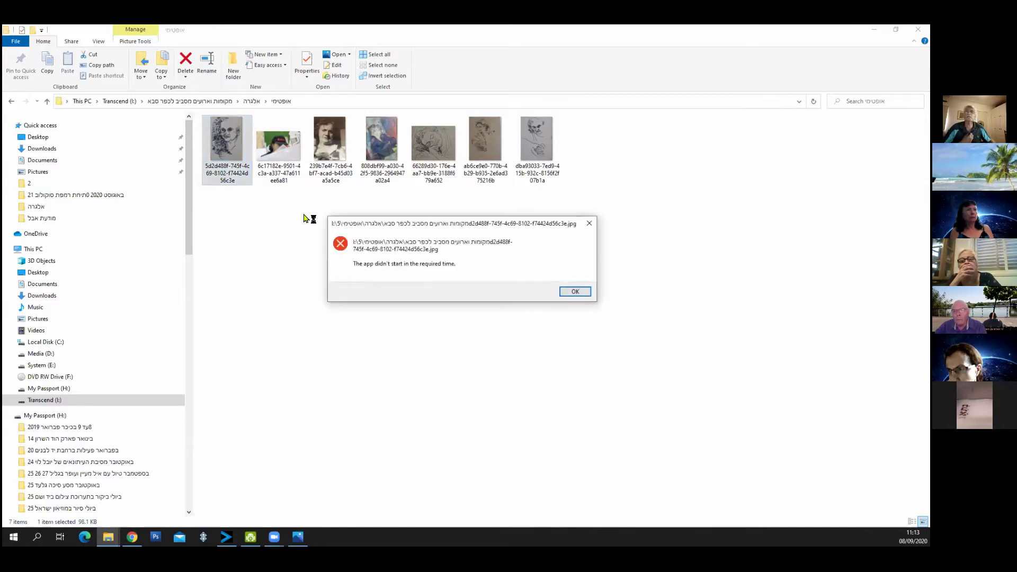
left_click(587, 226)
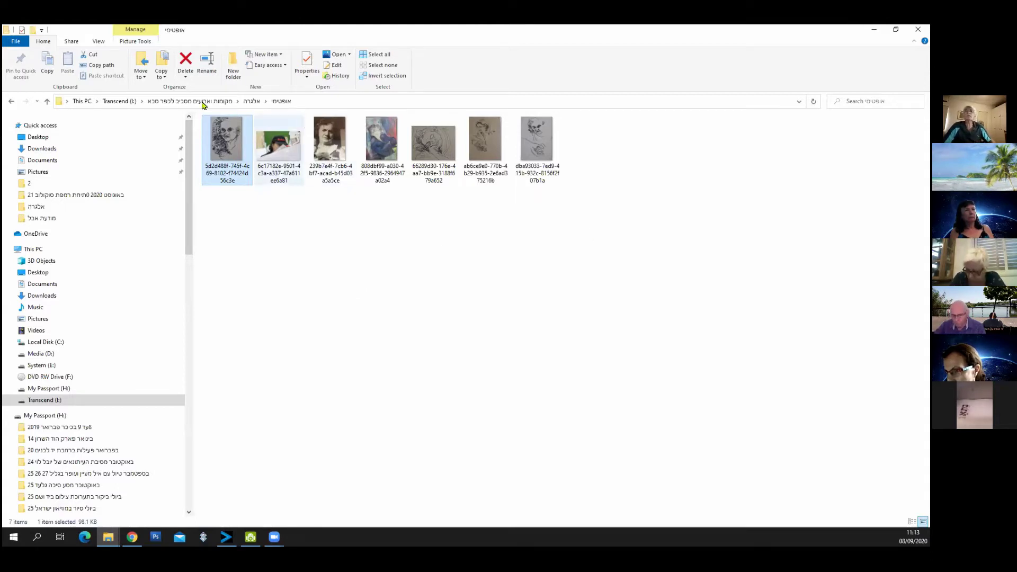
- Return to the project's media folder and open the FULL MOON VIDEO HD stock footage for viewing
left_click(184, 103)
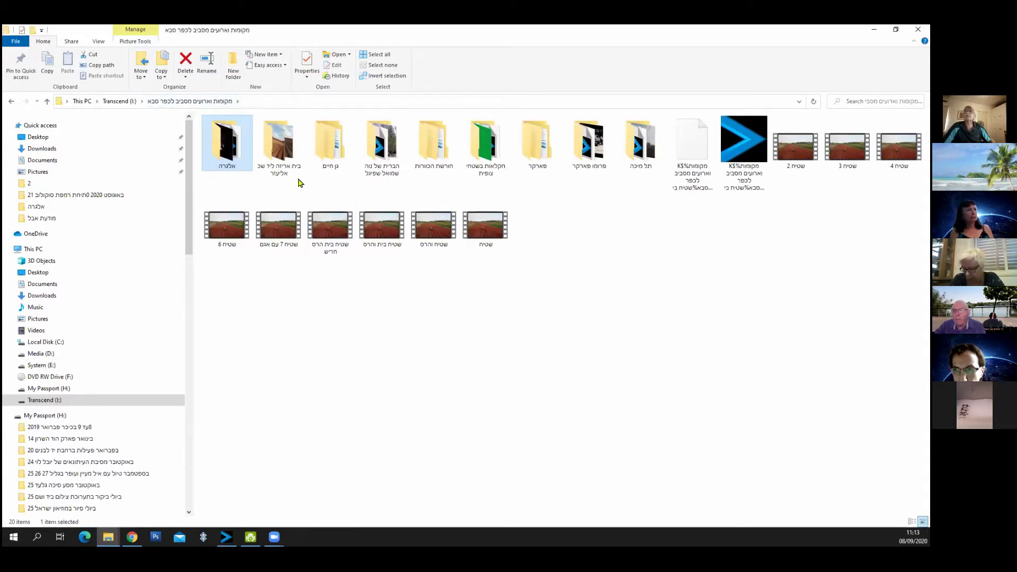
double_click(223, 148)
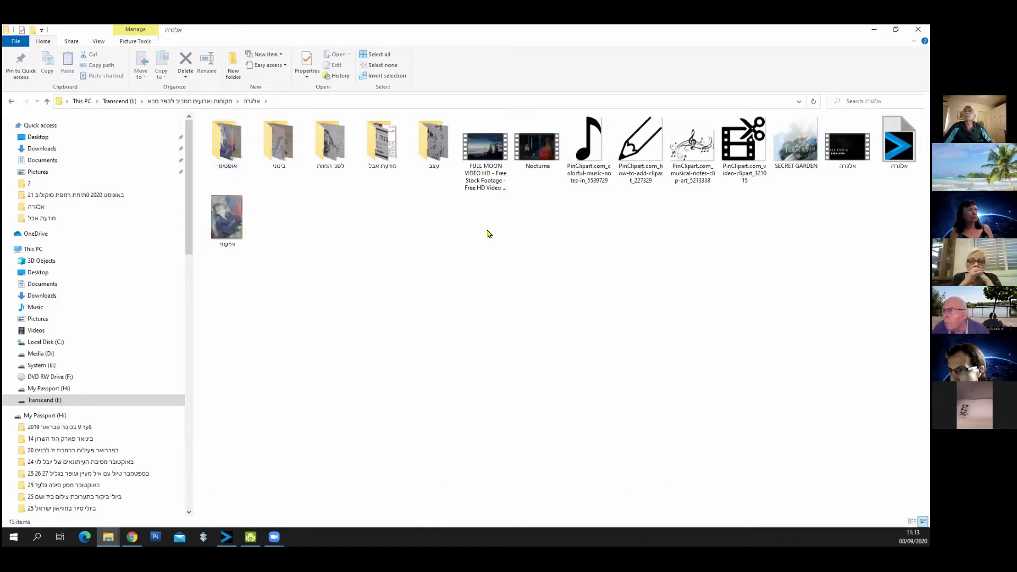
double_click(483, 144)
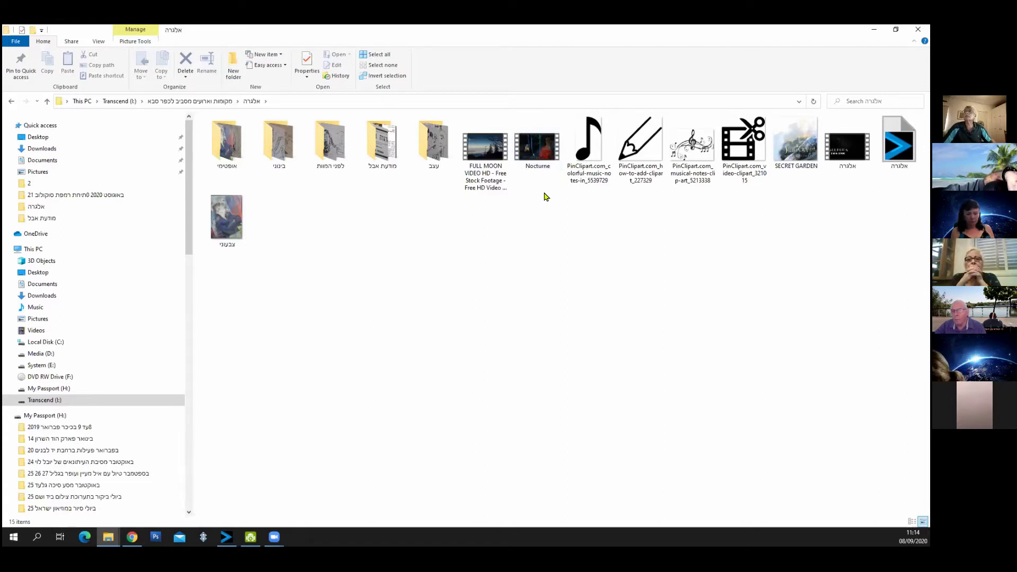
mouse_move(539, 154)
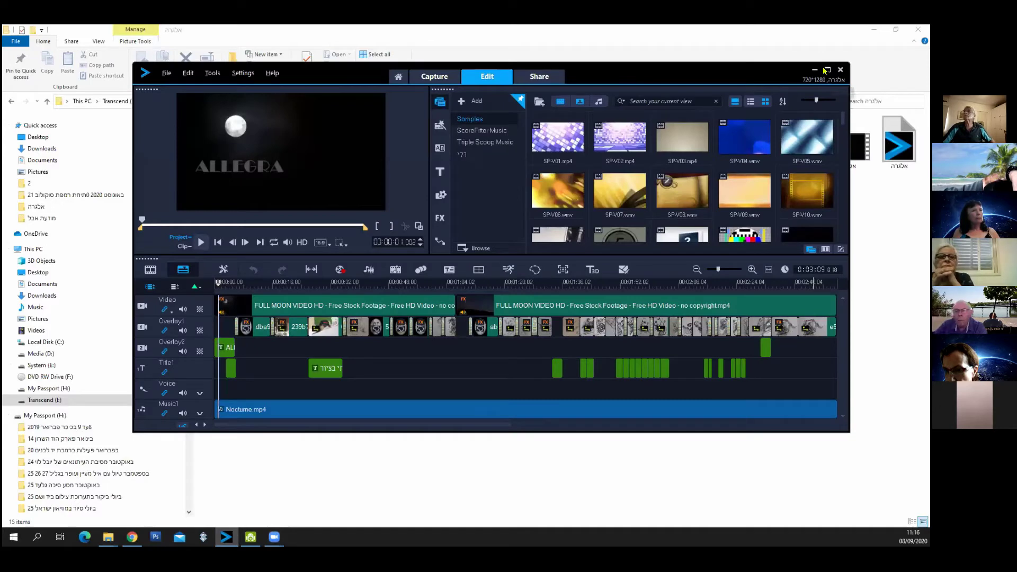
- Maximize the VideoStudio project window and examine the tracks' audio in the Sound Mixer before returning to the media library
left_click(827, 70)
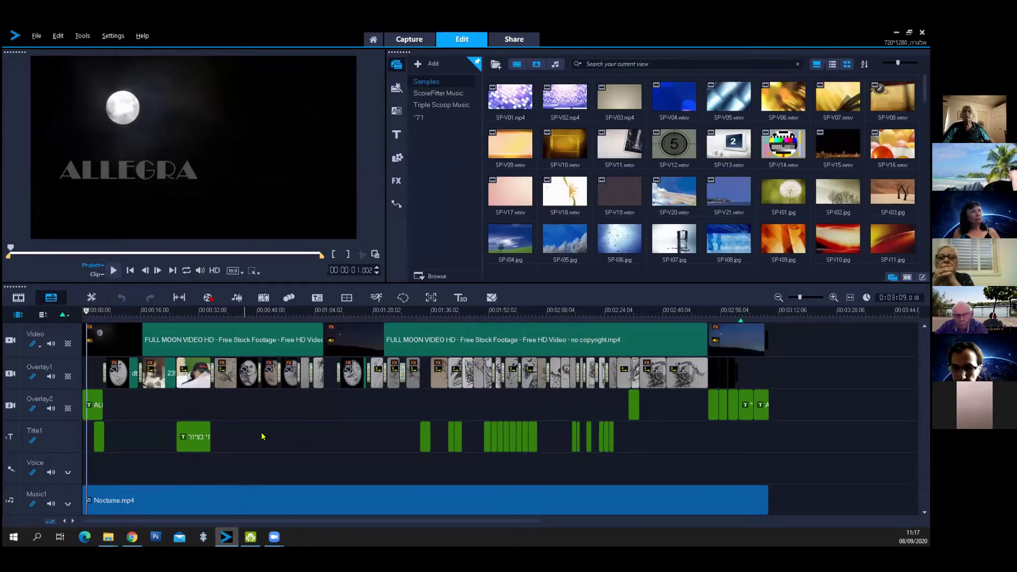
left_click(234, 300)
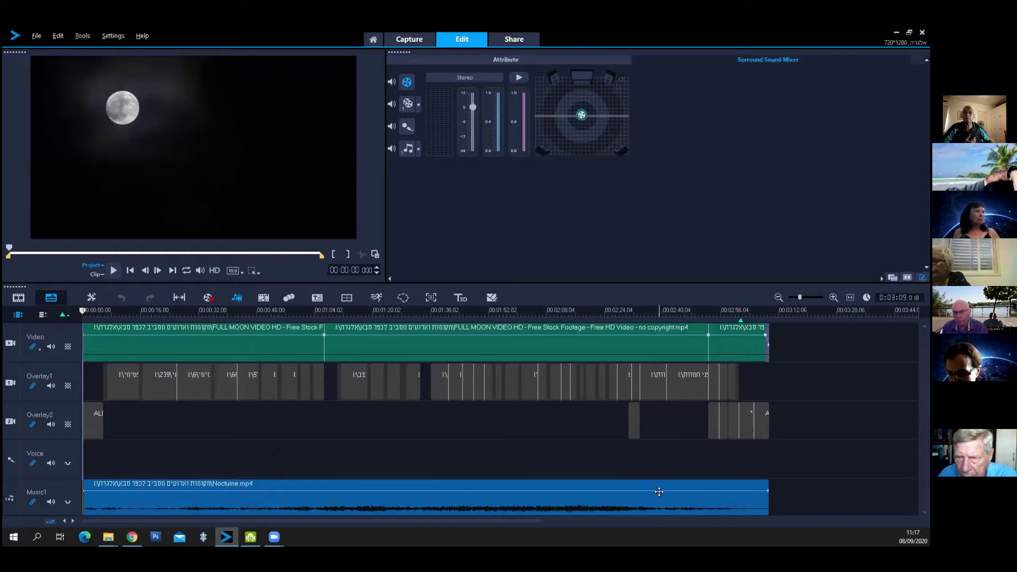
left_click(238, 299)
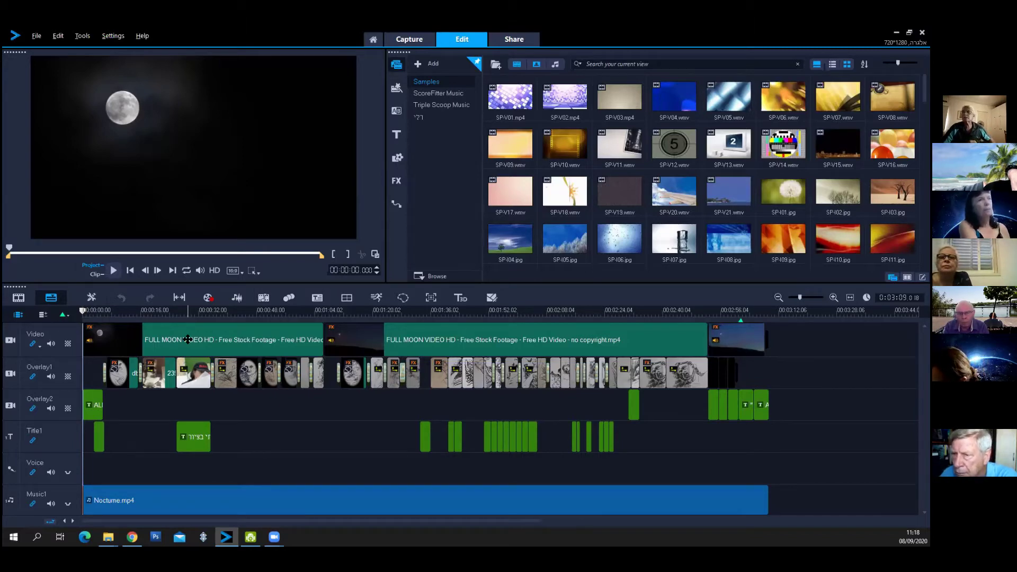
- Inspect the first FULL MOON clip's options on the video track and preview the project at about 14 seconds
left_click(218, 337)
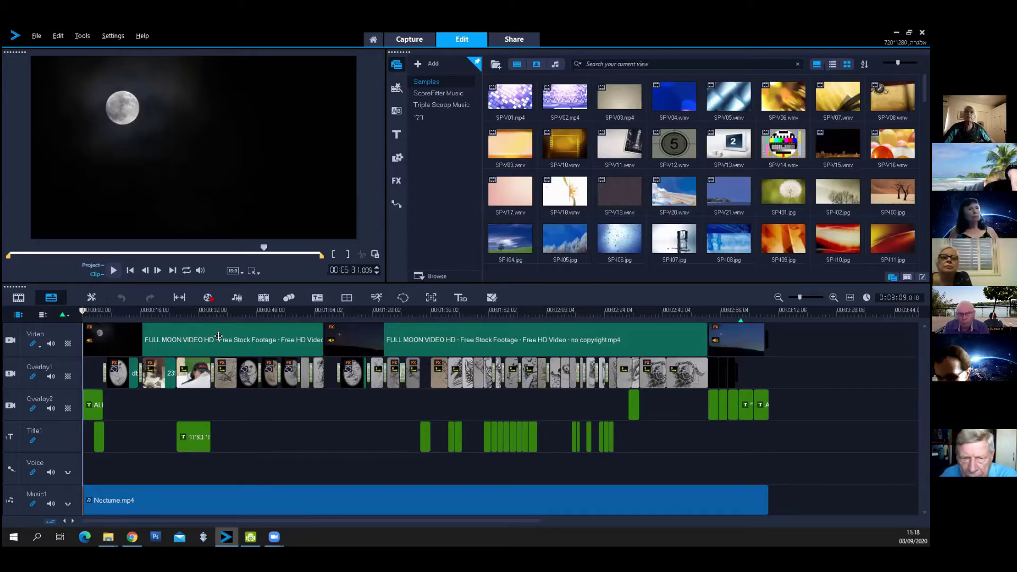
double_click(218, 337)
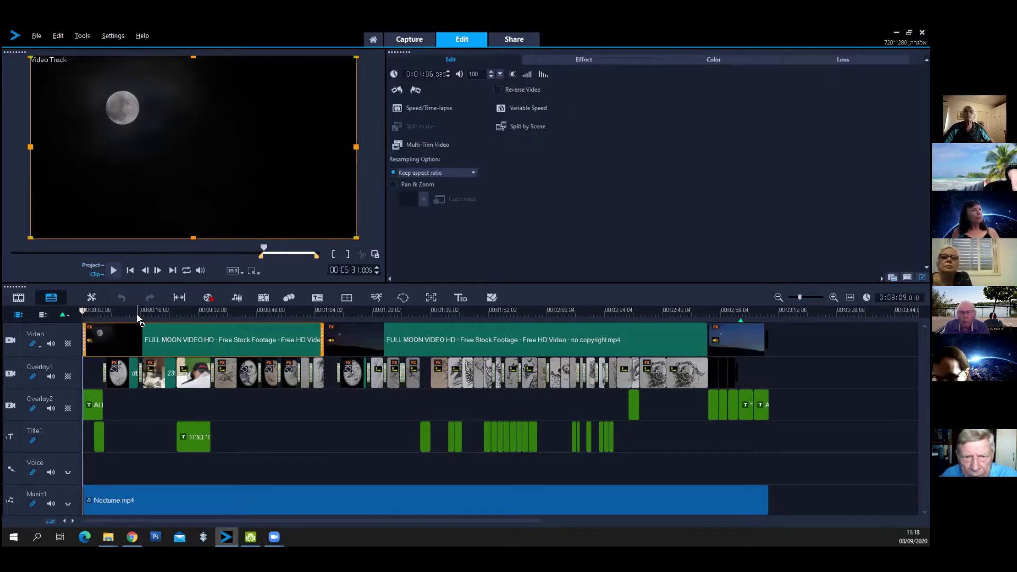
left_click_drag(104, 316, 141, 314)
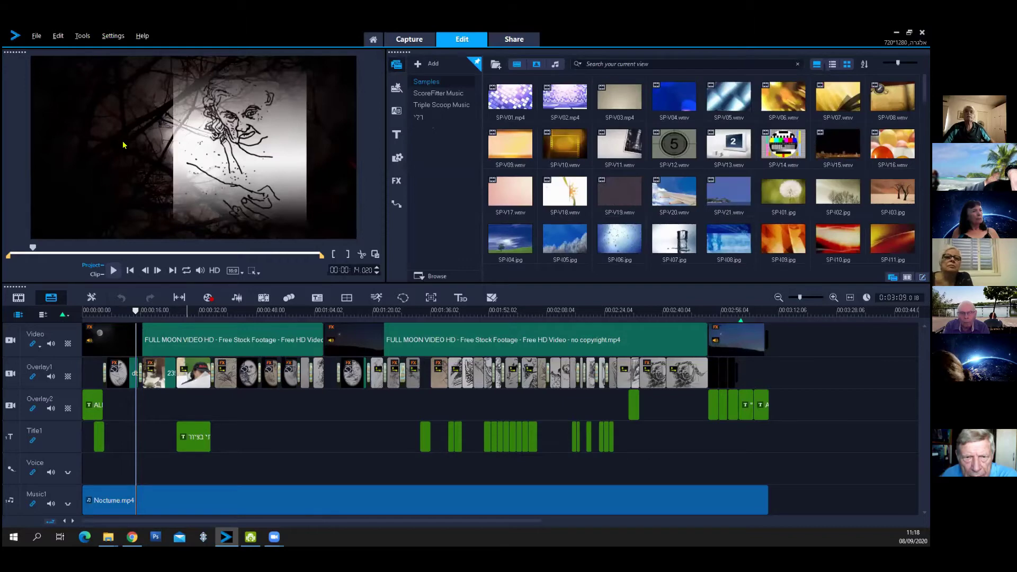
- Inspect the second FULL MOON clip, the Nocturne.mp4 music clip and the first FULL MOON clip on the timeline
left_click(434, 340)
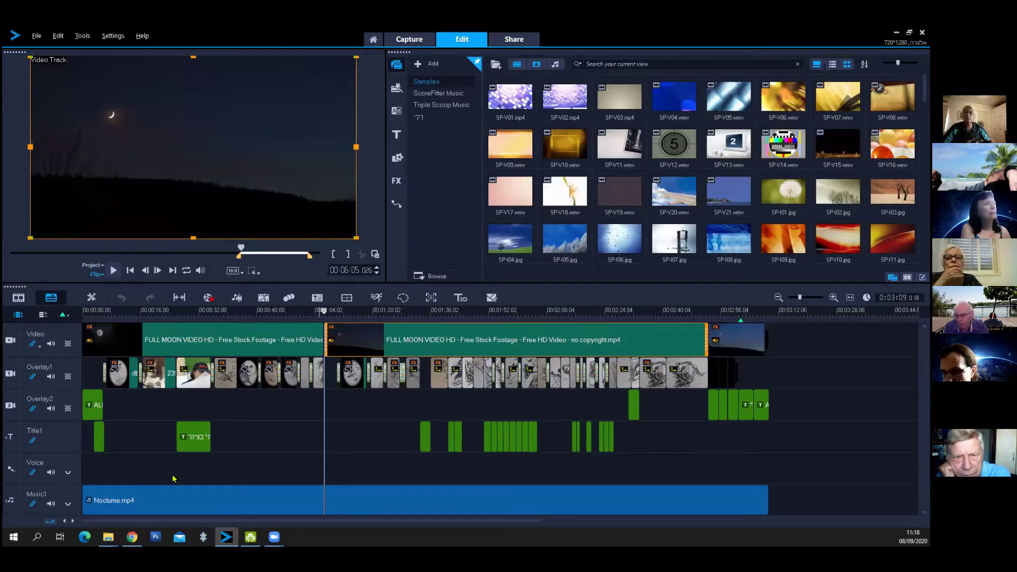
left_click(161, 503)
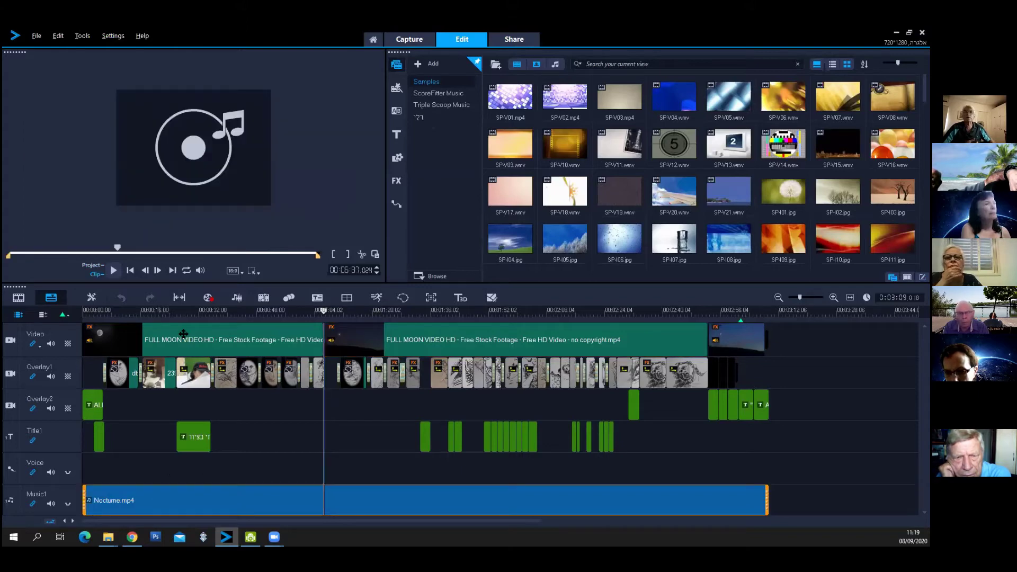
left_click(183, 334)
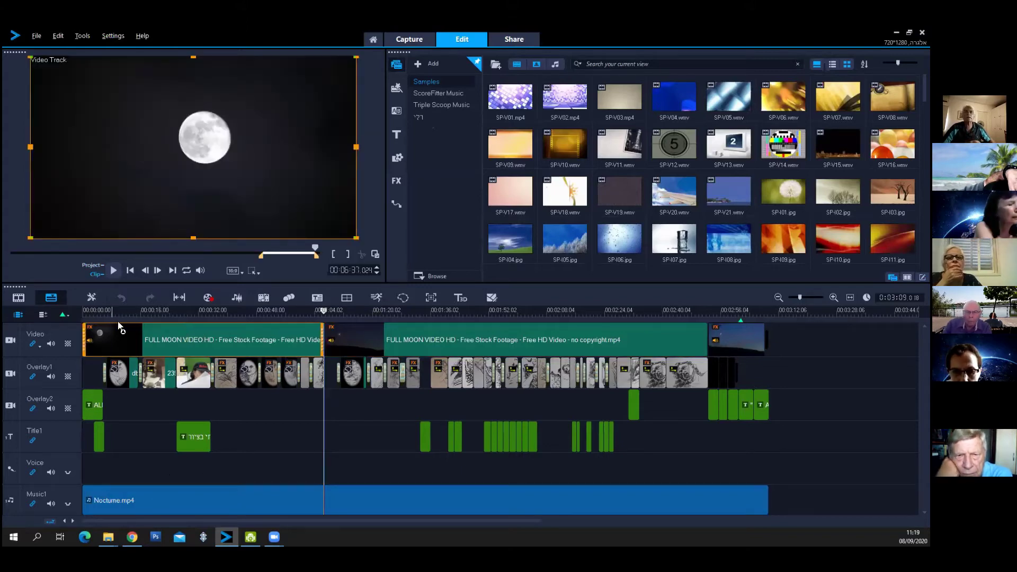
- Play the project's opening titles from near the timeline start and pause at about 5 seconds
left_click(95, 311)
left_click(99, 312)
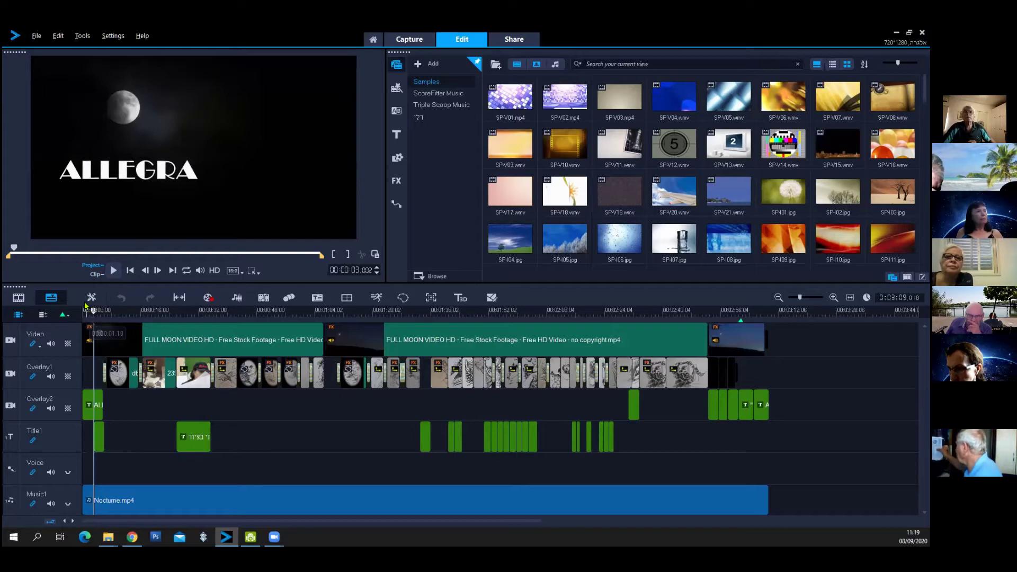
left_click(87, 311)
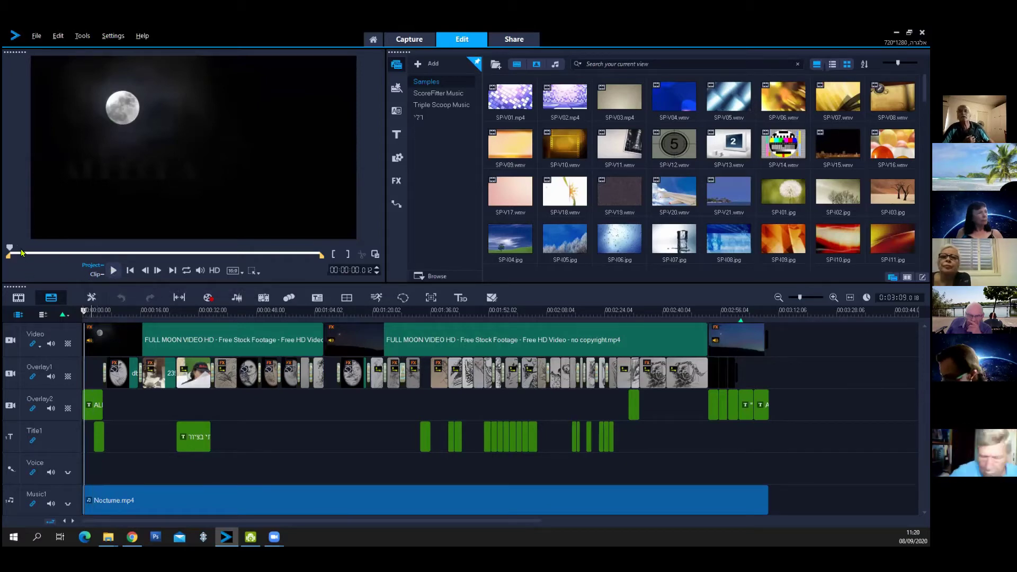
left_click(113, 270)
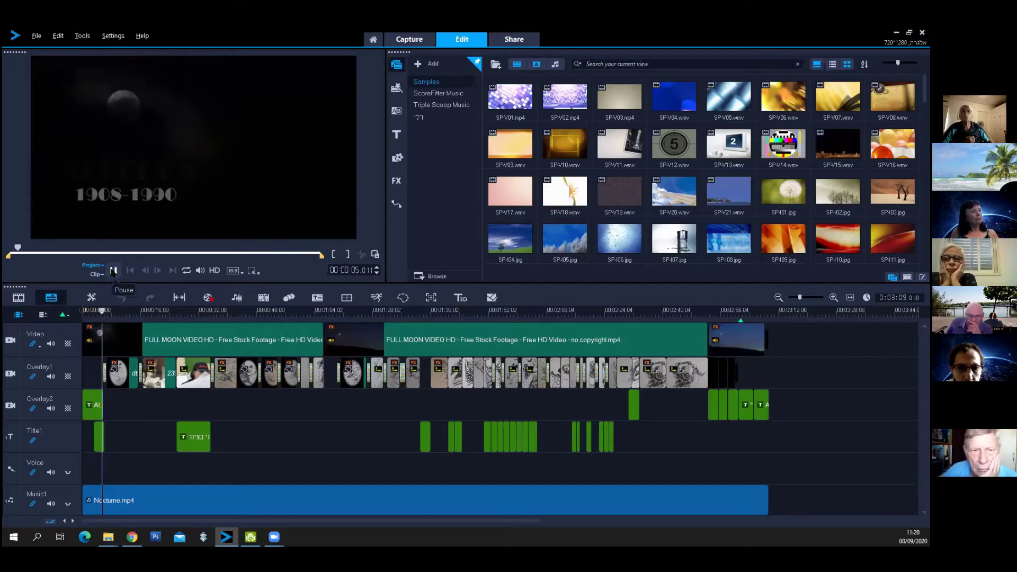
key("space")
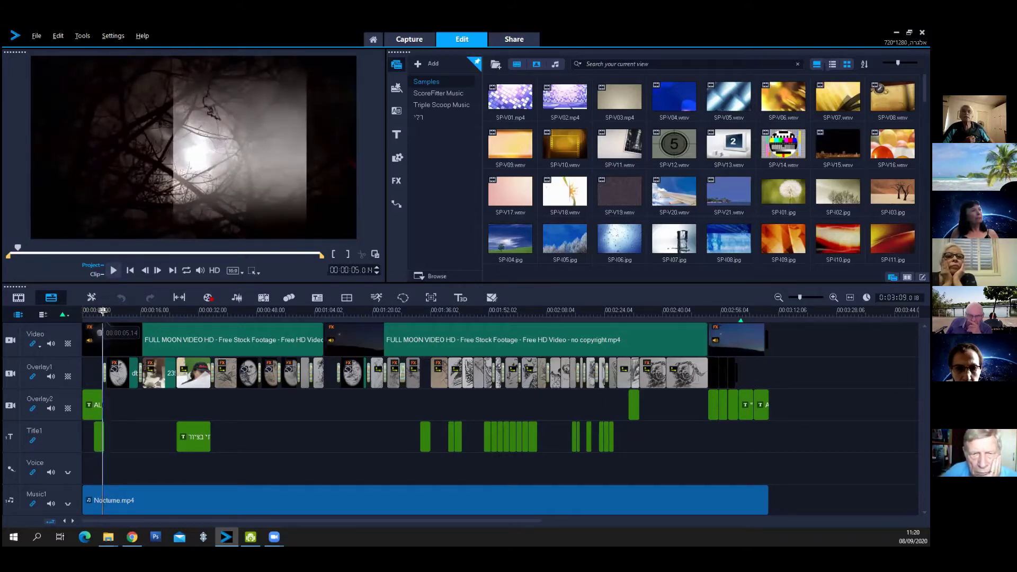
- Play the first drawing's appearance from about 5 seconds and pause at about 11 seconds
left_click(106, 312)
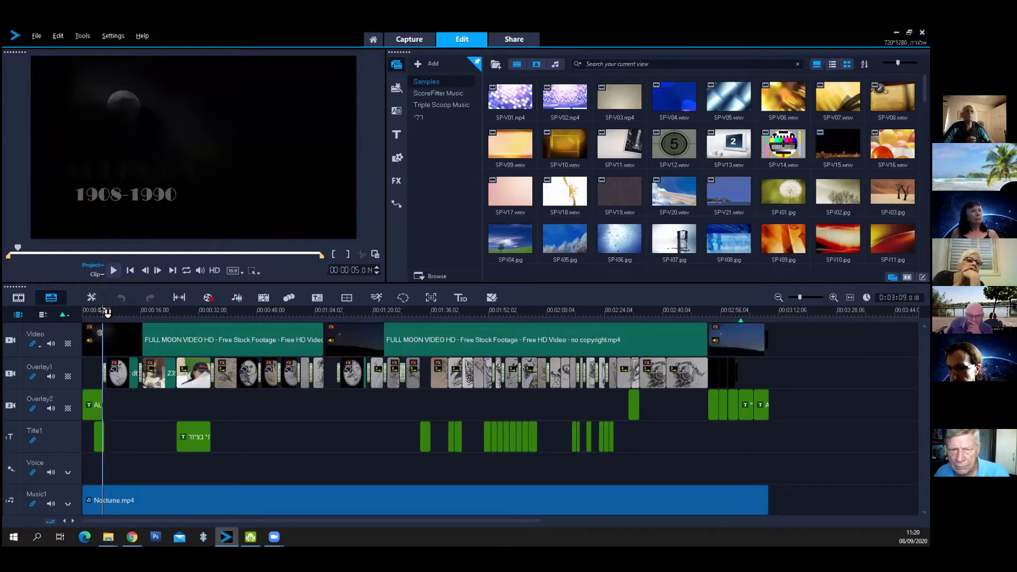
left_click(113, 270)
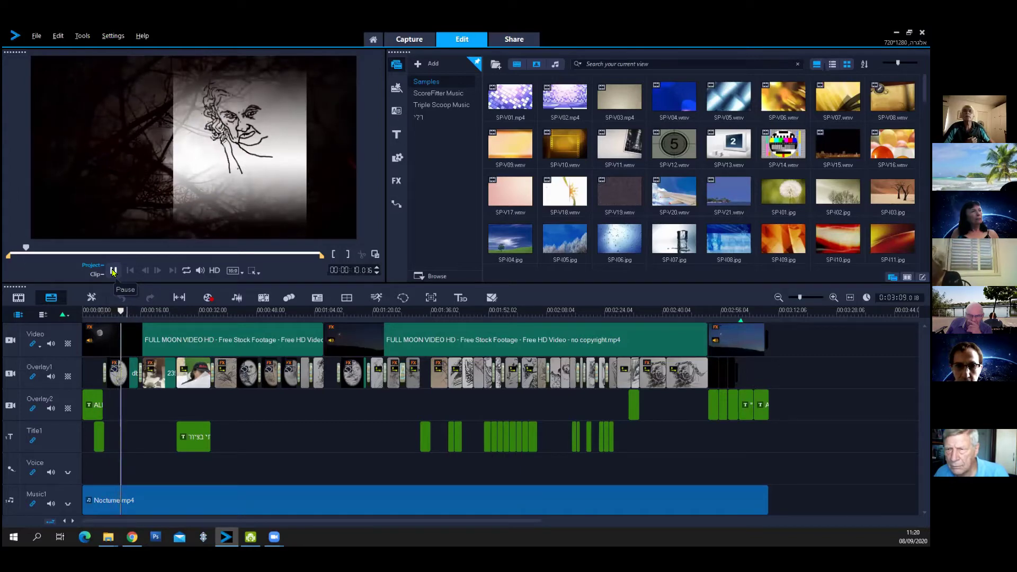
left_click(113, 271)
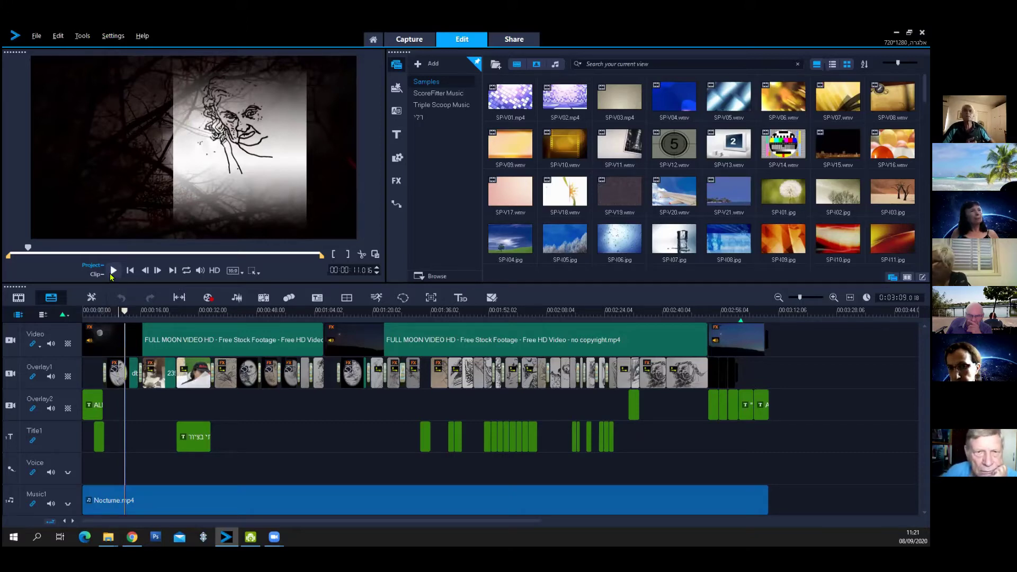
- Play the project from about 11 seconds, pausing at about 19 seconds and again at about 27 seconds on the captioned photo
left_click(111, 271)
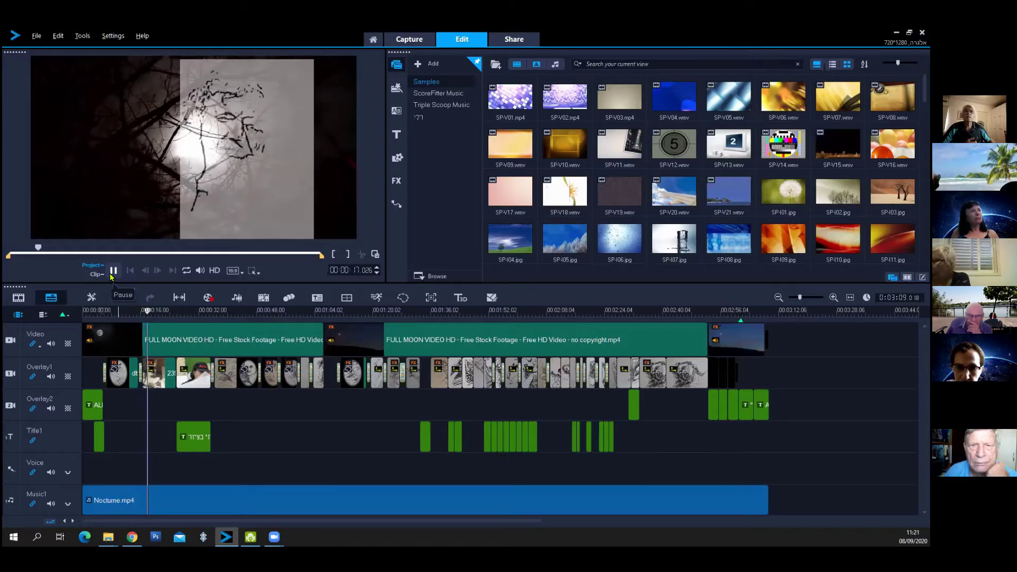
left_click(113, 271)
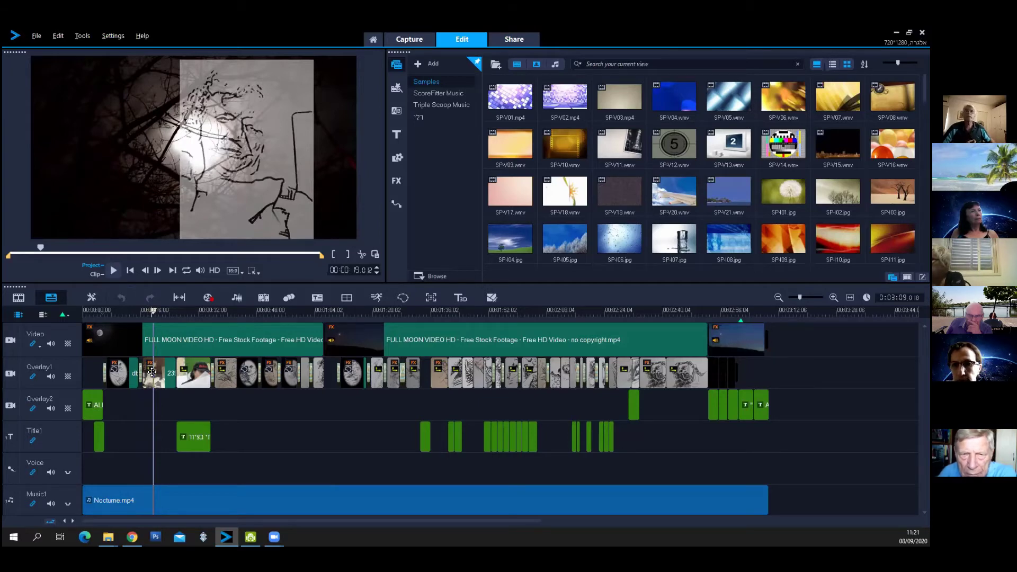
left_click(114, 271)
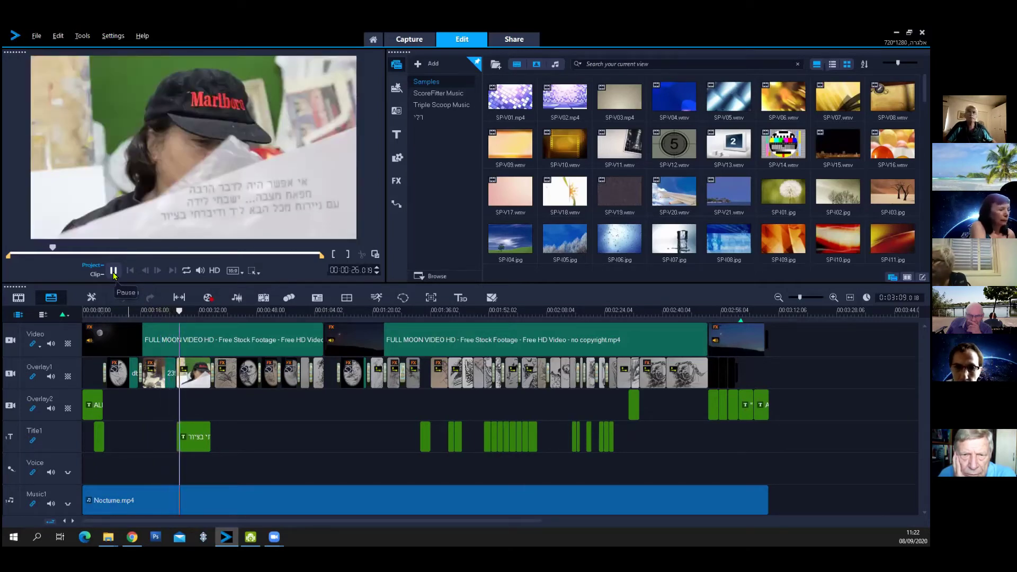
left_click(114, 272)
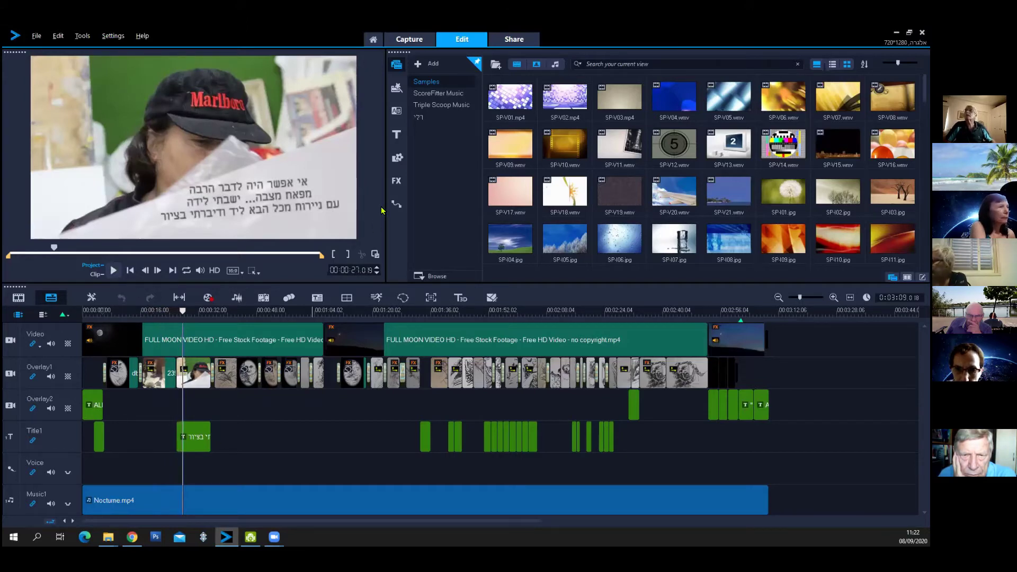
- Browse the complete collection of video filters and return to the My Favorites filters
left_click(397, 181)
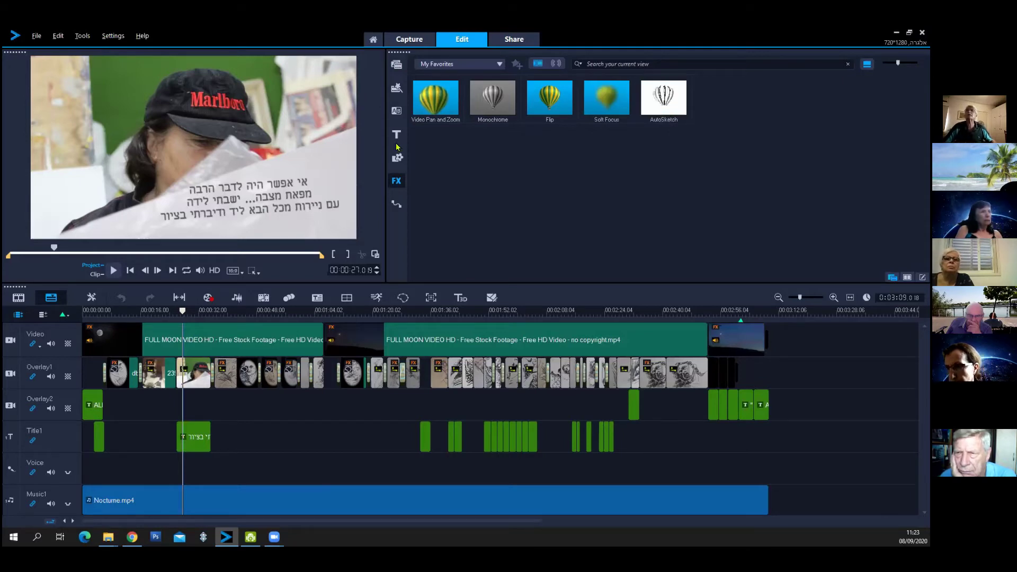
left_click(478, 64)
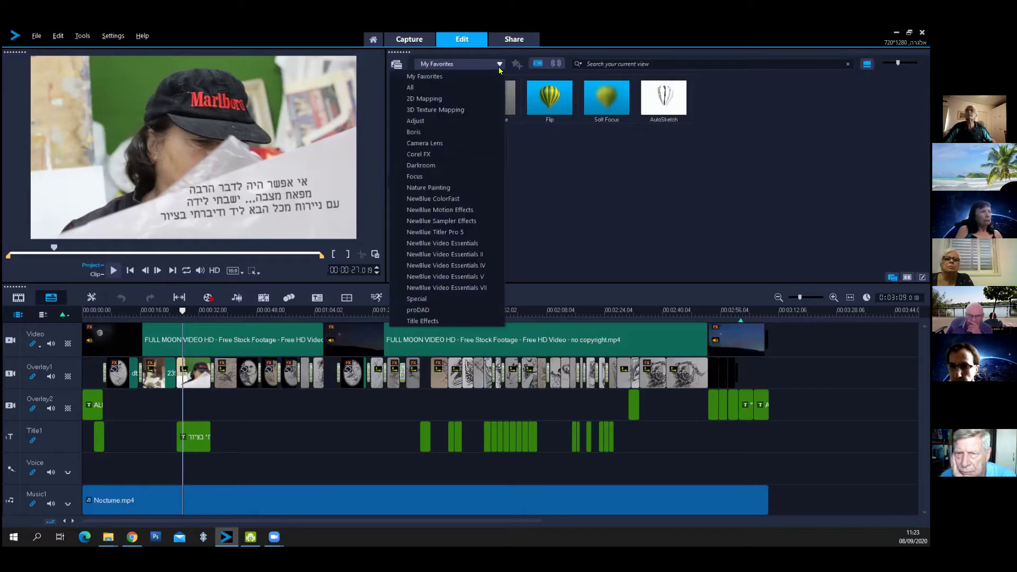
left_click(434, 88)
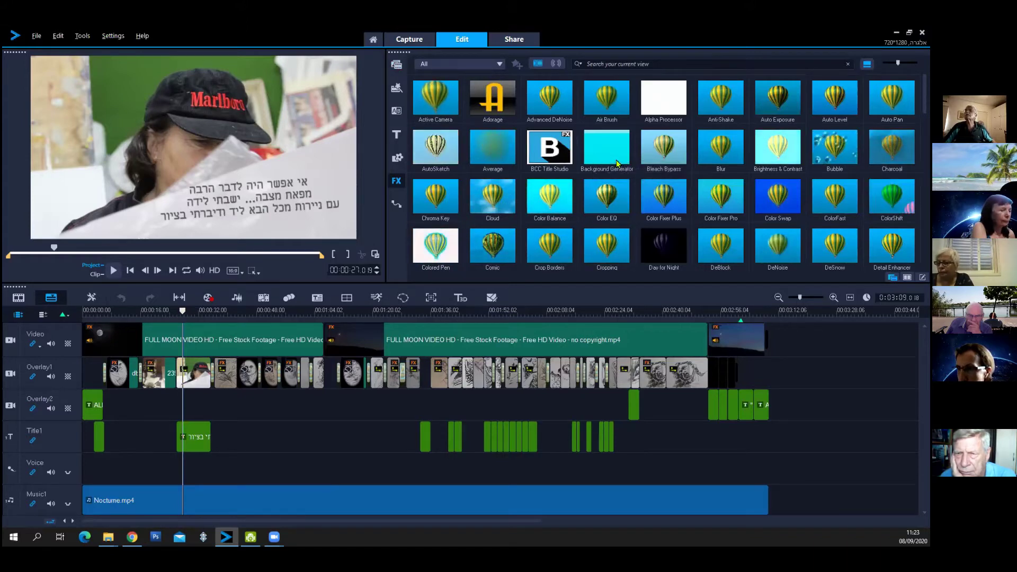
scroll(659, 110, "down", 2)
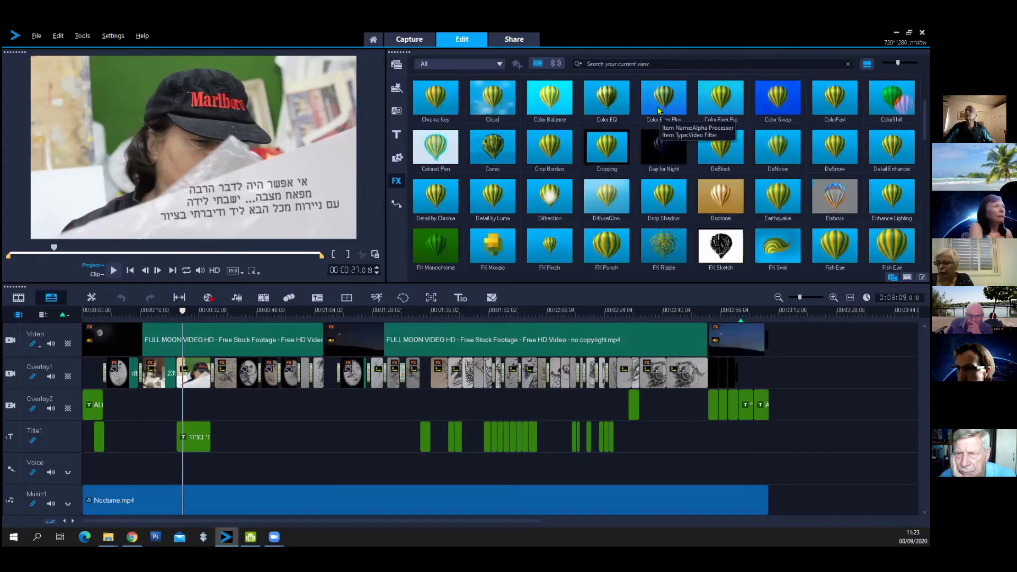
scroll(659, 111, "down", 2)
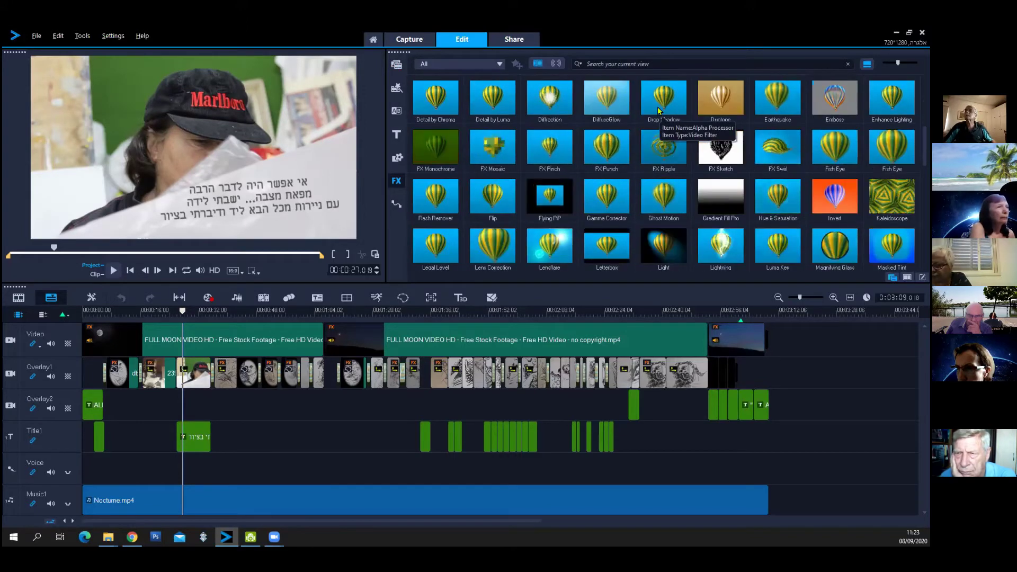
scroll(658, 111, "up", 2)
scroll(659, 111, "up", 2)
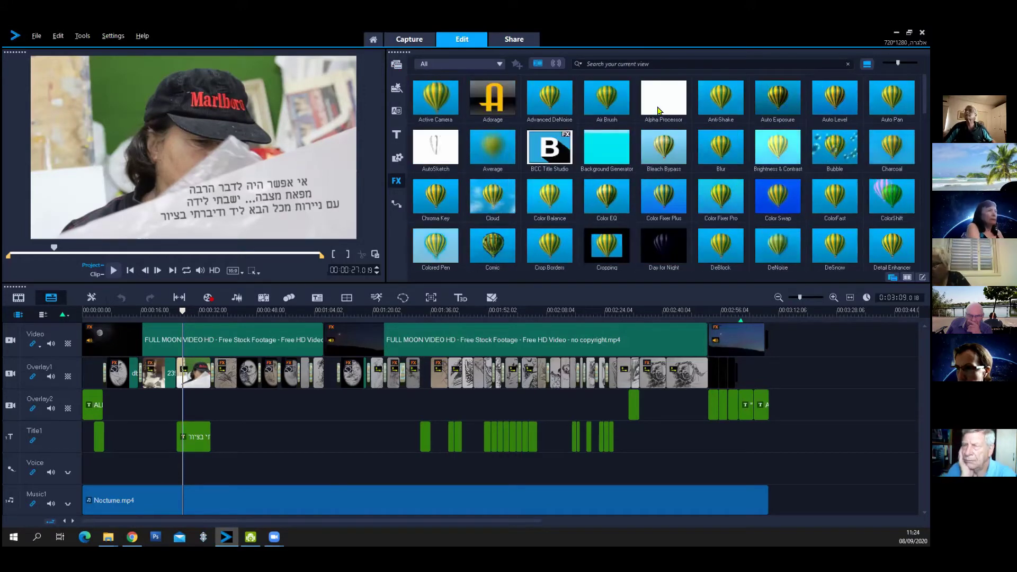
left_click(458, 66)
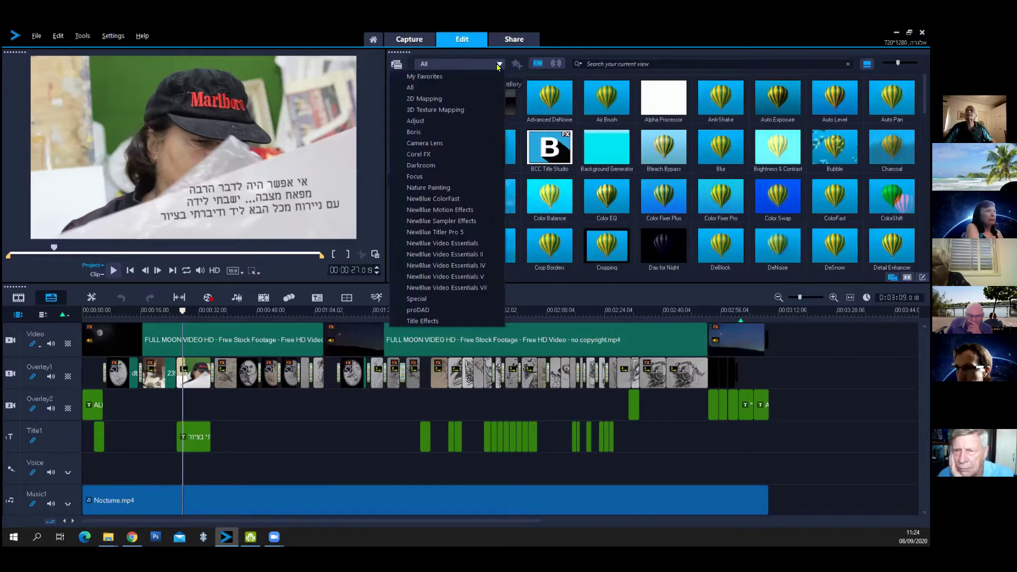
left_click(460, 77)
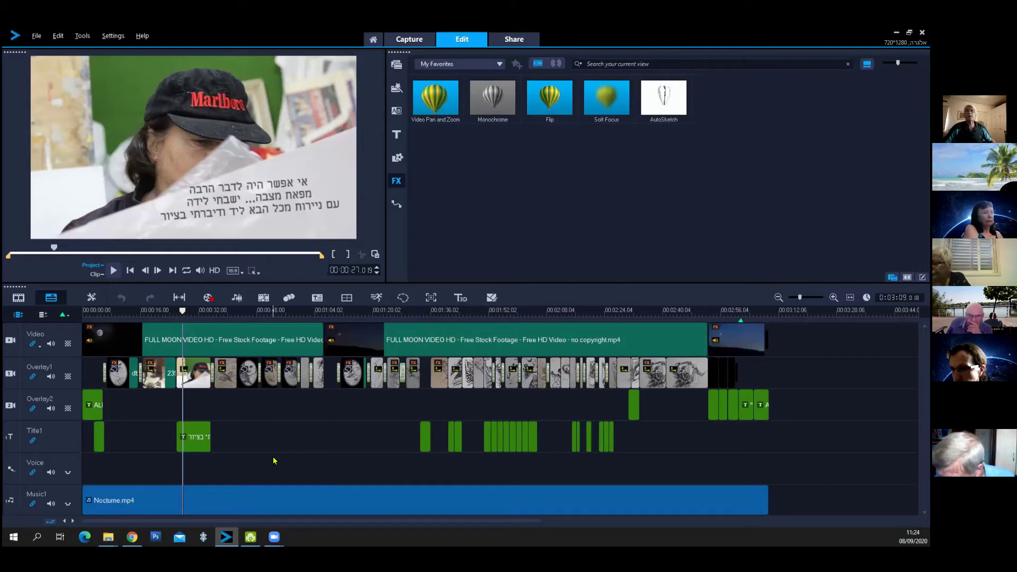
- Inspect the AutoSketch filter's custom settings on the first drawing in Overlay1 and accept them as they are
double_click(120, 371)
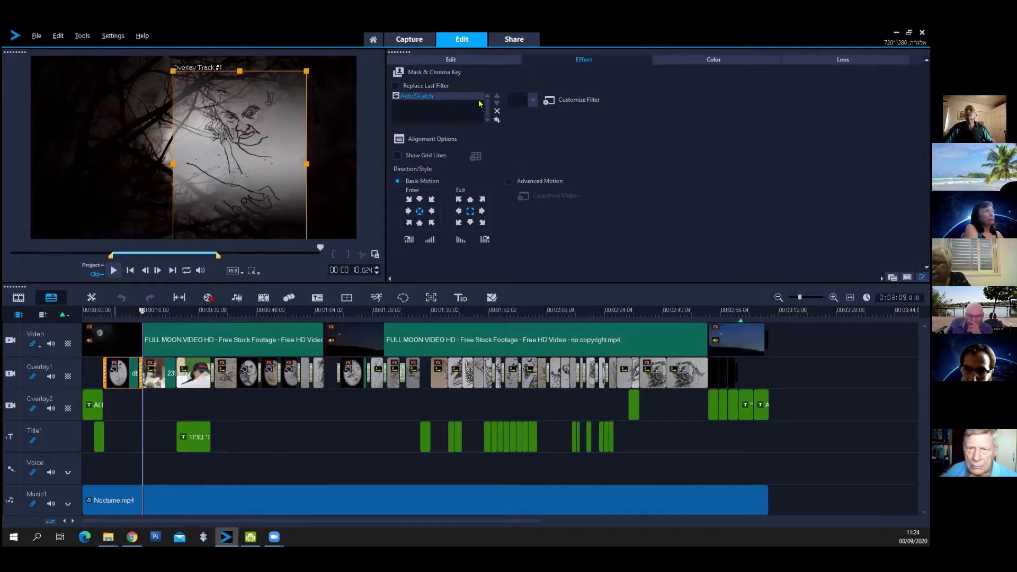
left_click(575, 101)
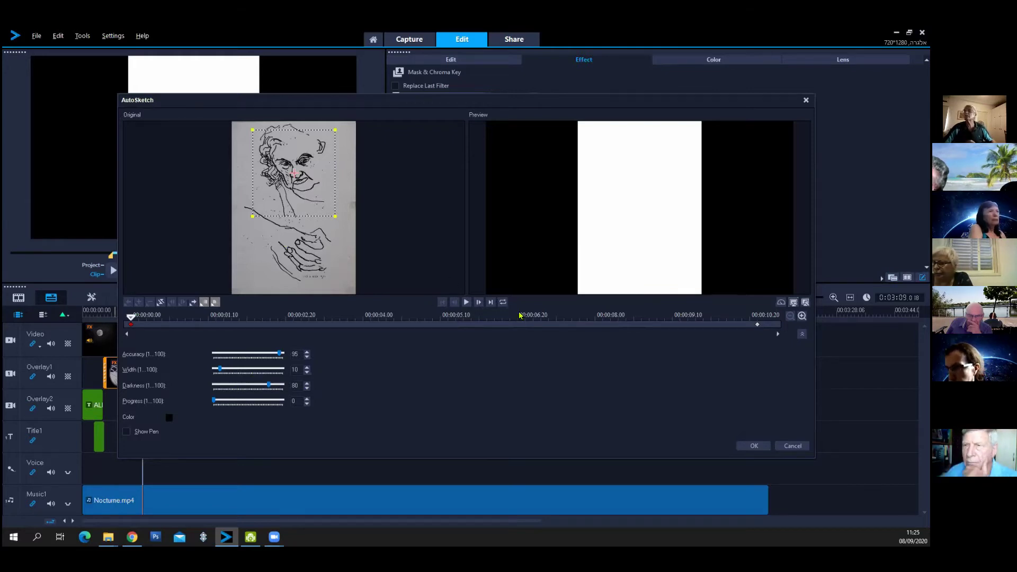
left_click(753, 446)
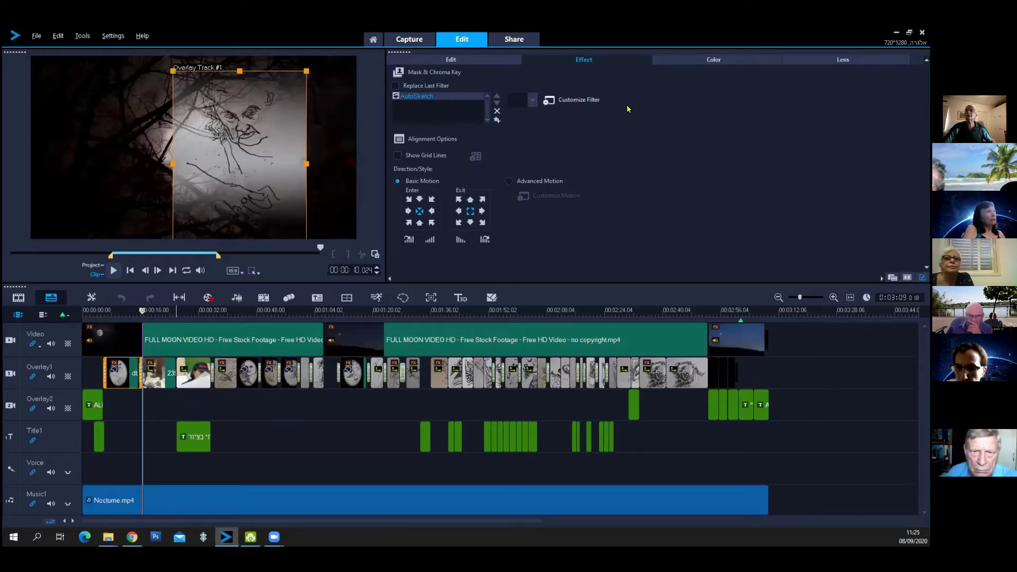
- Display the first drawing's mask and chroma key options and shift the drawing slightly down and to the right in the preview
left_click(420, 74)
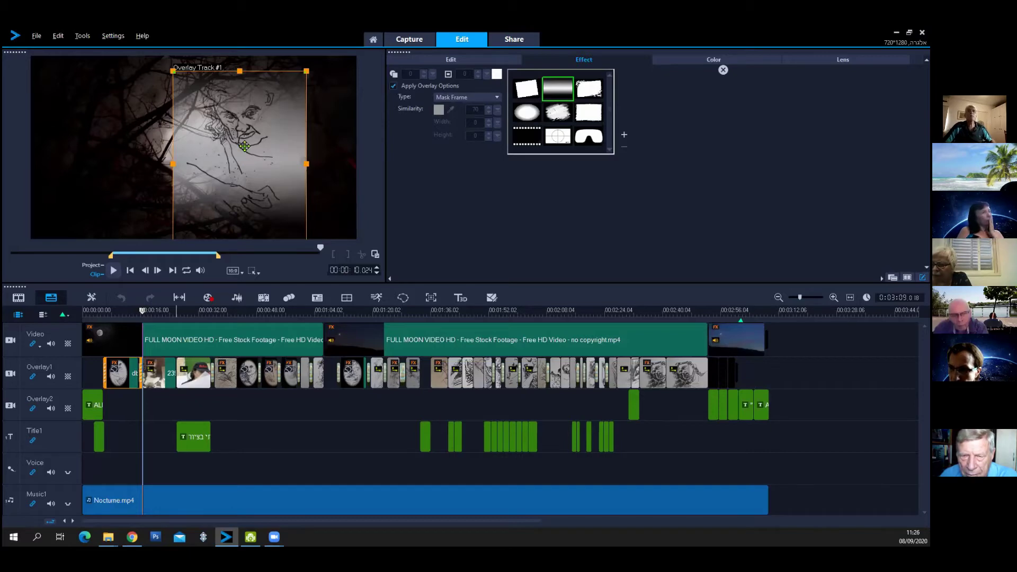
mouse_move(244, 146)
left_mouse_down()
mouse_move(165, 153)
mouse_move(237, 150)
mouse_move(243, 140)
mouse_move(245, 163)
mouse_move(248, 153)
left_mouse_up()
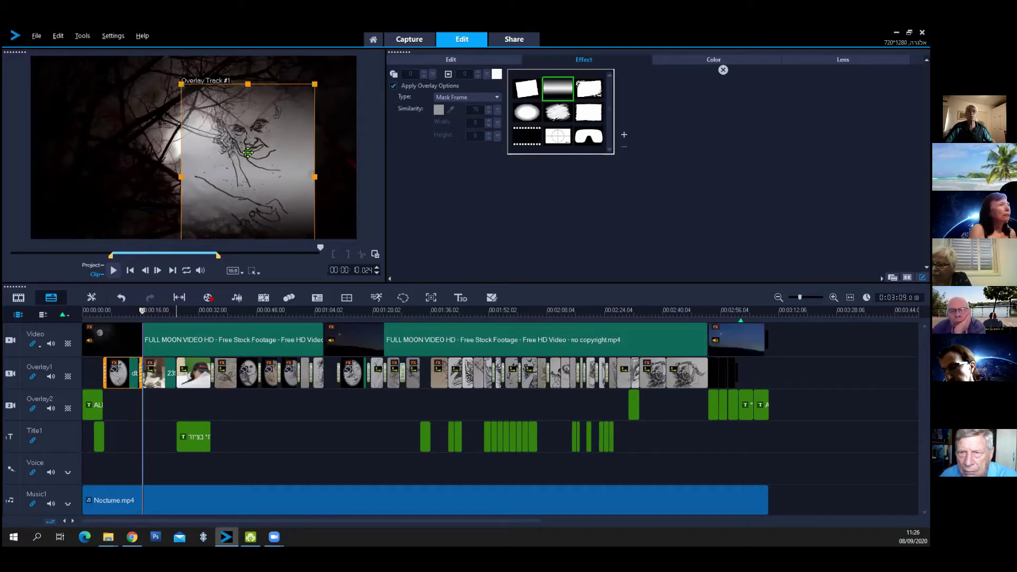
- Preview the project at about 21 seconds and inspect the mask frame options of the second Overlay1 picture
left_click(161, 314)
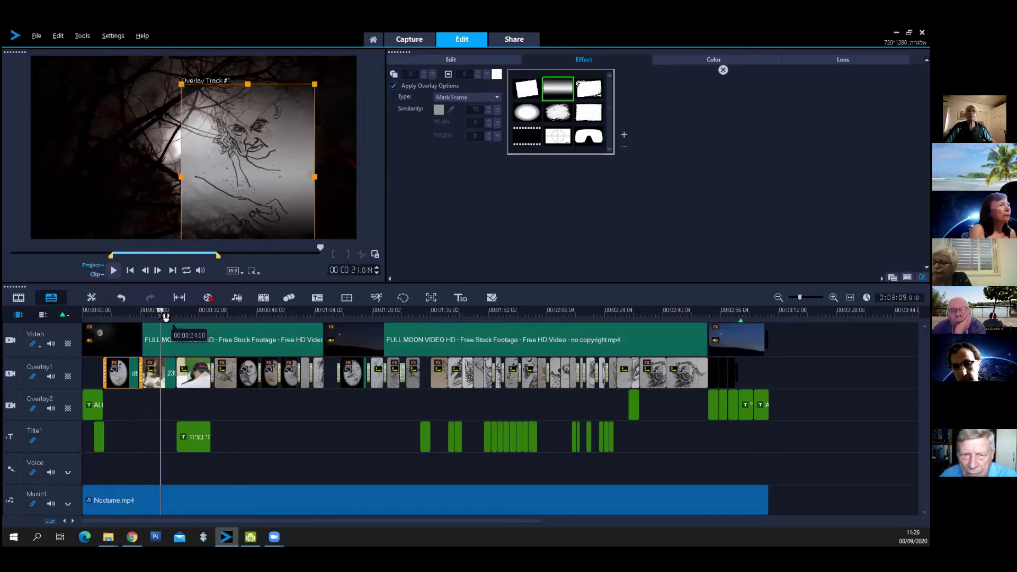
left_click(160, 370)
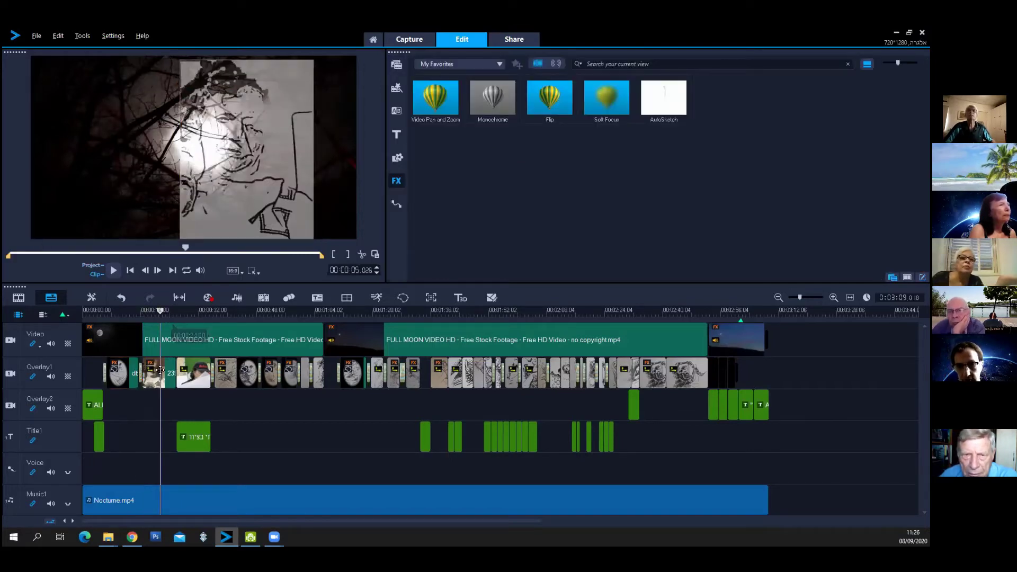
left_click(160, 373)
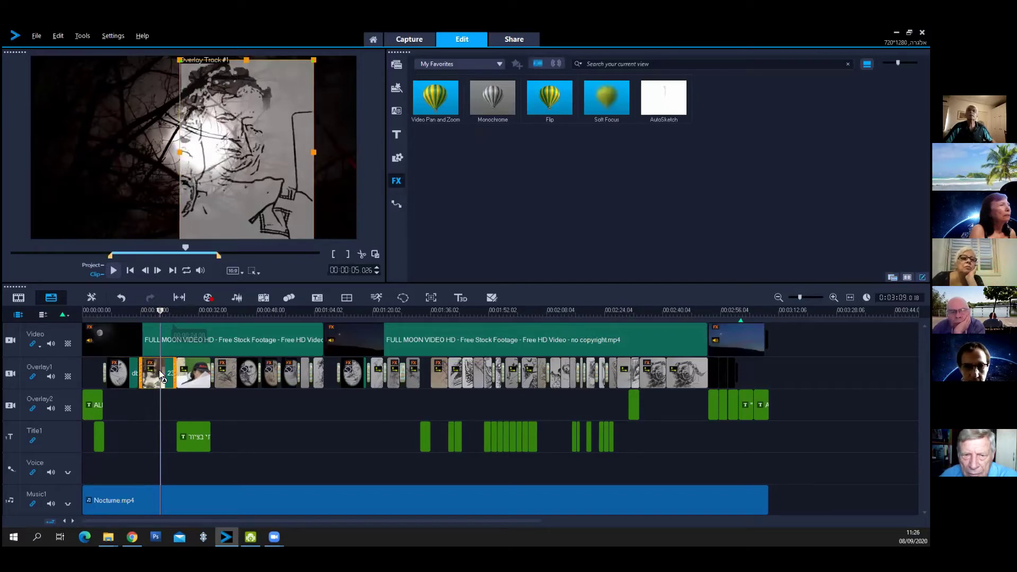
double_click(159, 374)
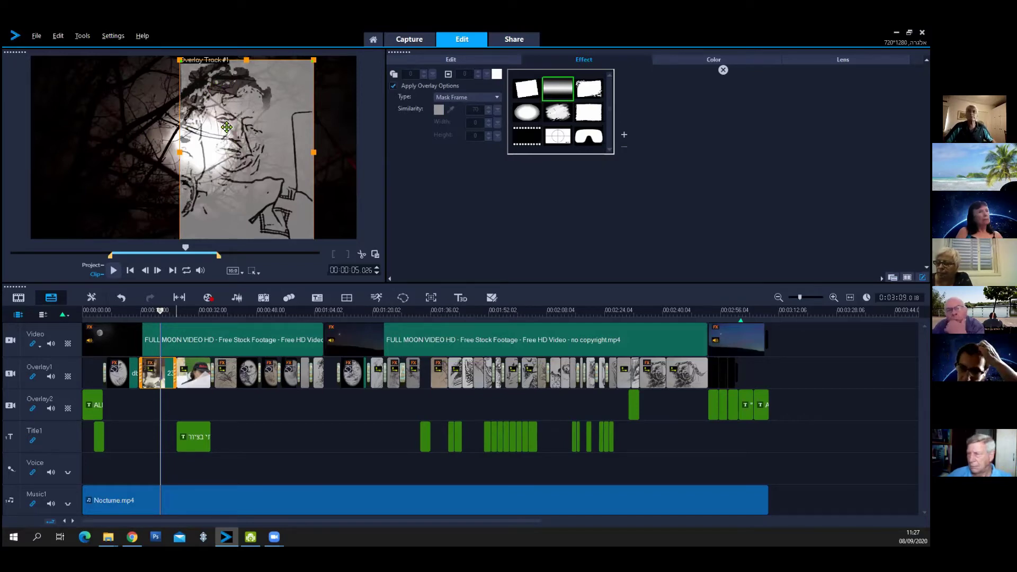
- Preview the captioned photo at about 29 seconds, then play the project from about 25 seconds and pause at about 37 seconds
left_click(196, 317)
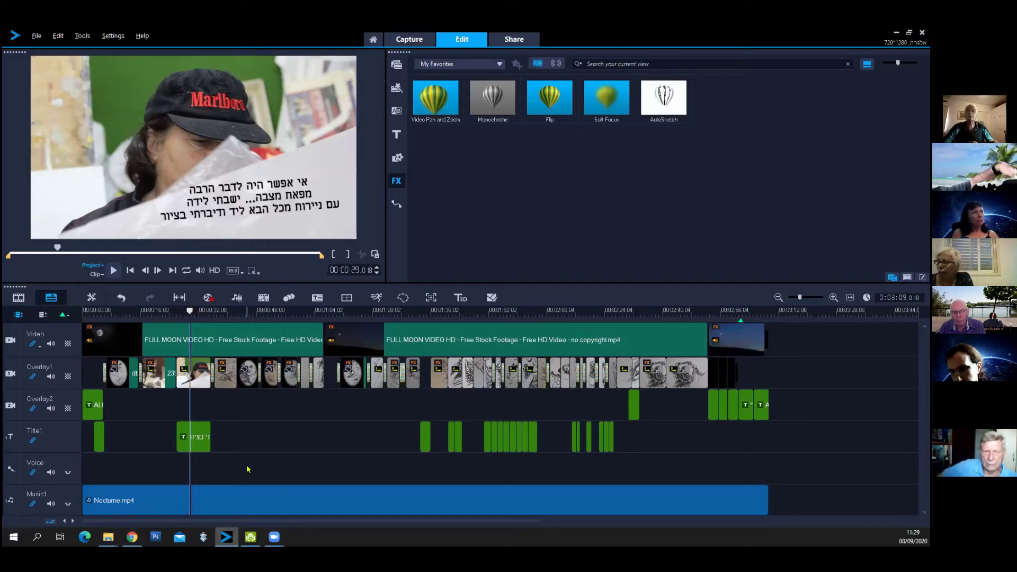
left_click(174, 311)
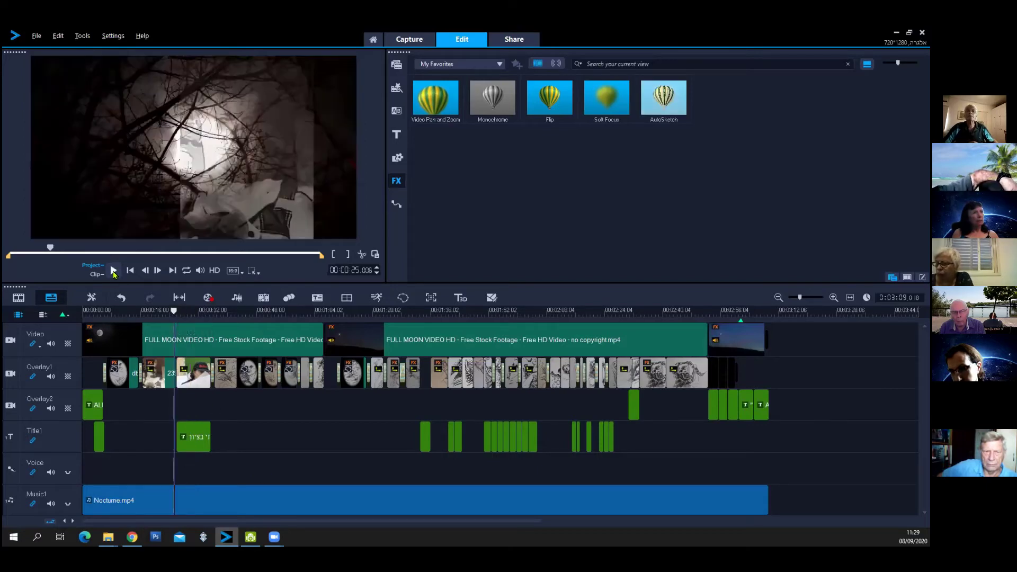
left_click(112, 270)
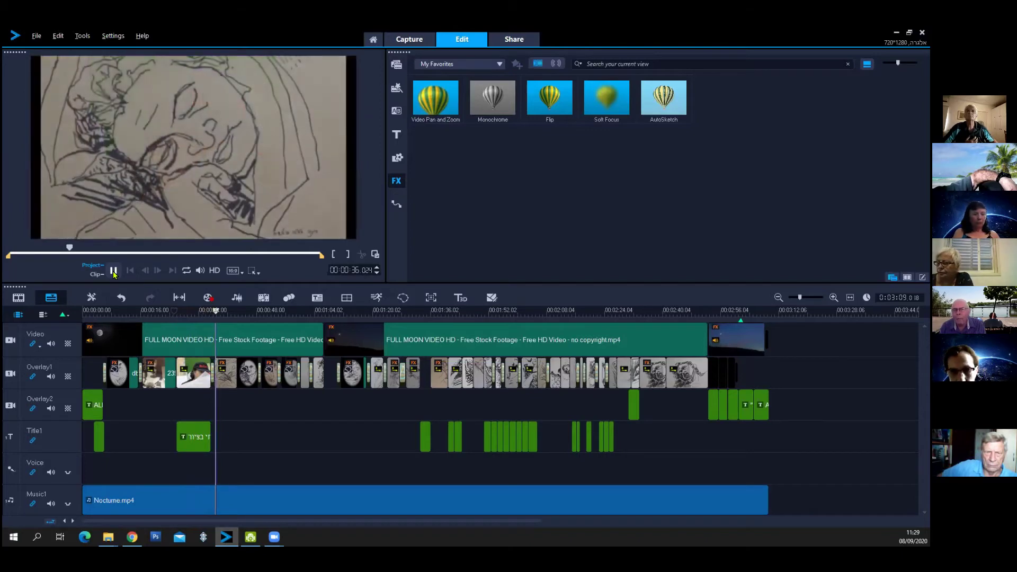
left_click(113, 272)
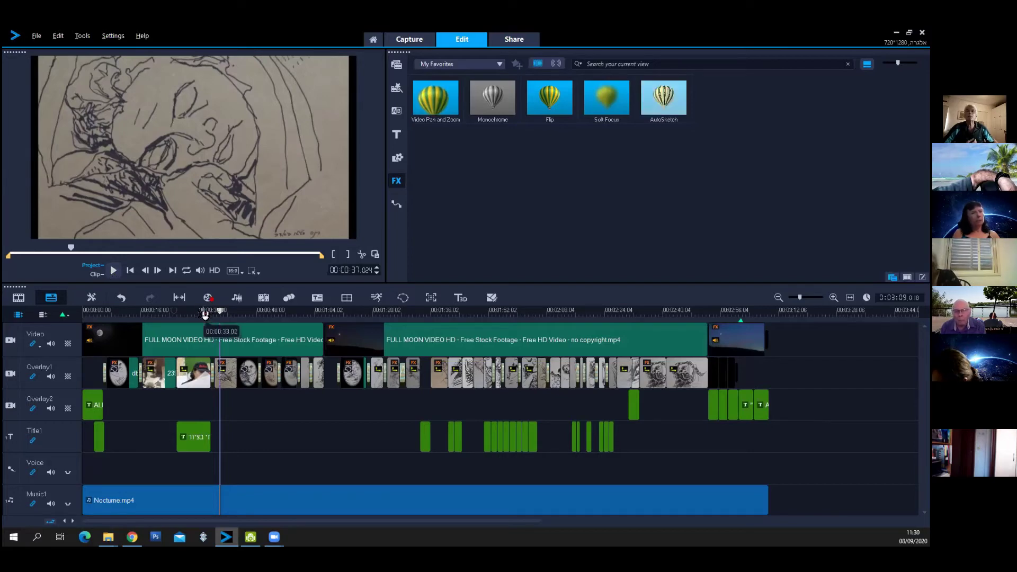
- Replay the transition from the captioned photo to the sleeping-face drawing from about 32 seconds and pause at about 42 seconds
left_click(202, 311)
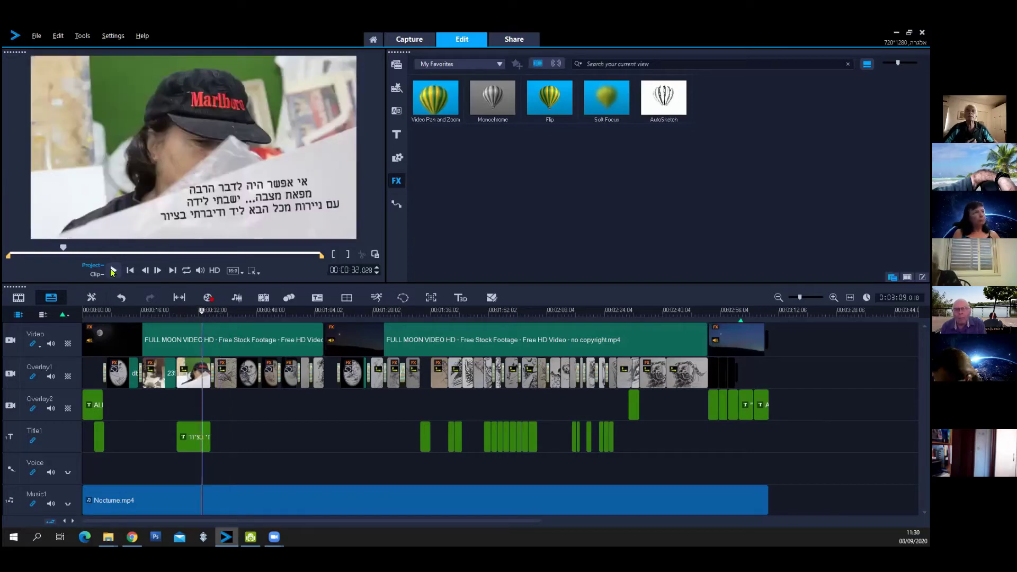
left_click(113, 271)
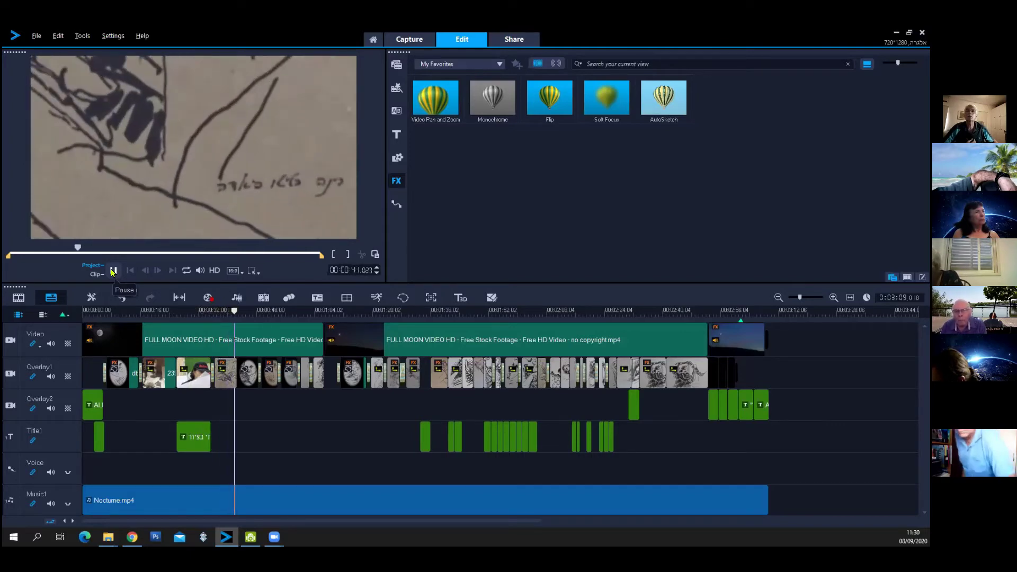
left_click(113, 271)
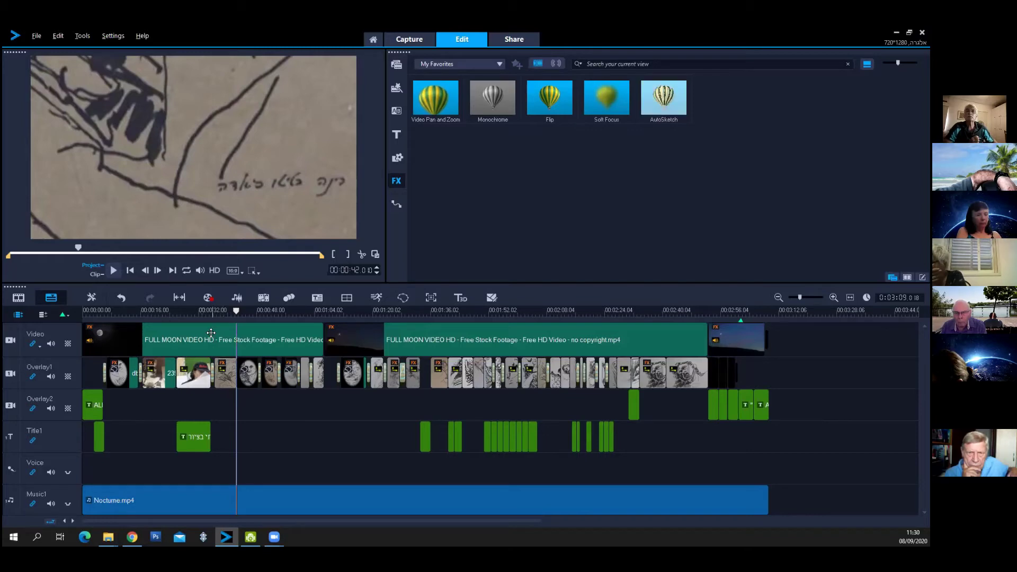
- Replay the zoom into the sleeping-face drawing's signature from about 34 seconds and pause at about 42 seconds
left_click(208, 310)
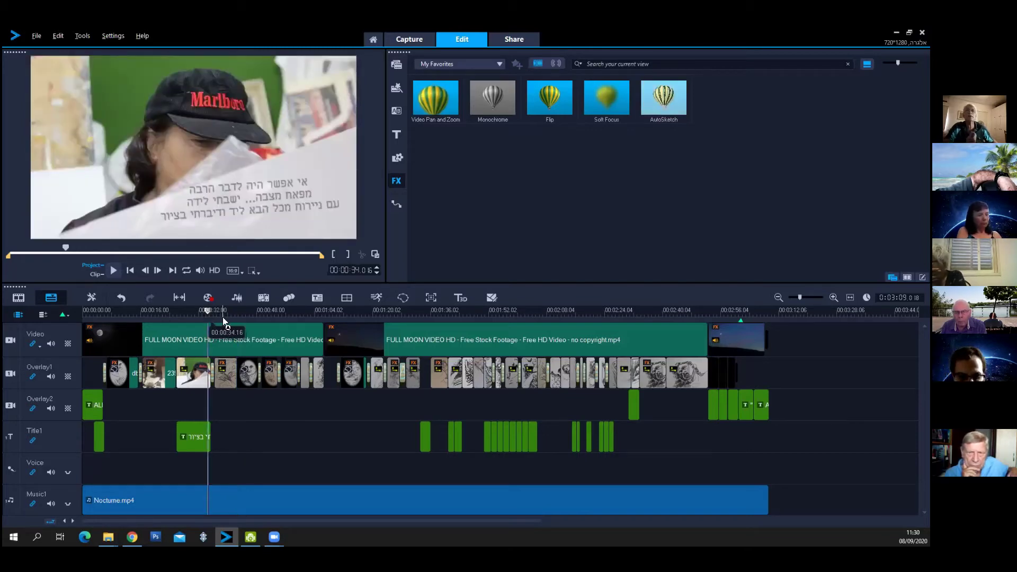
left_click(114, 270)
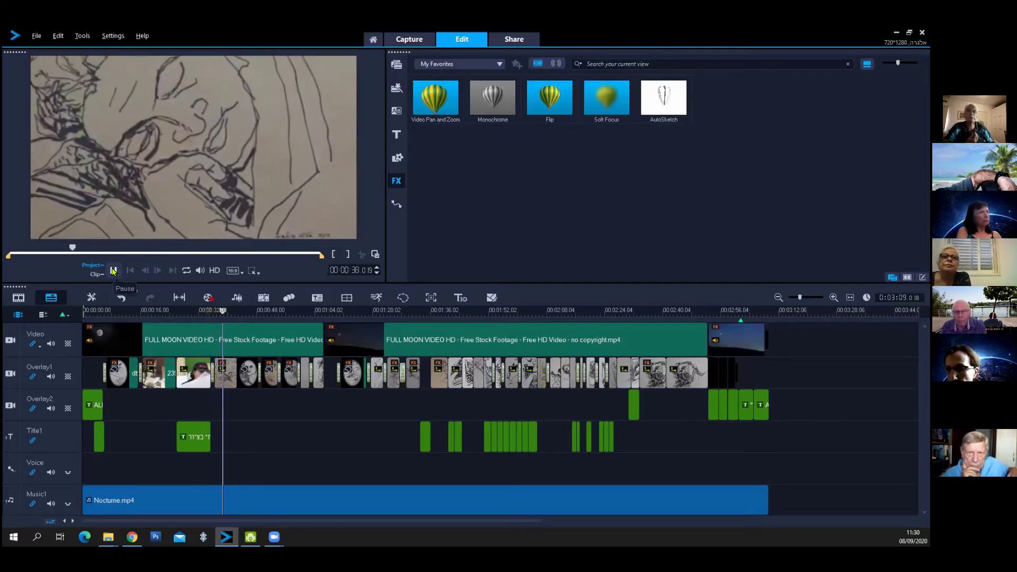
left_click(113, 270)
left_click(111, 270)
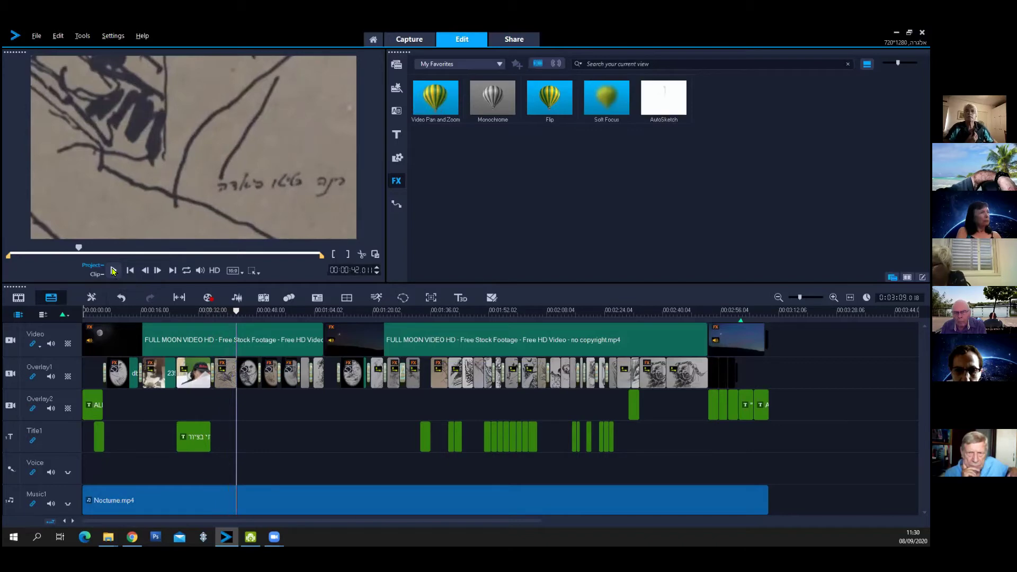
left_click(113, 270)
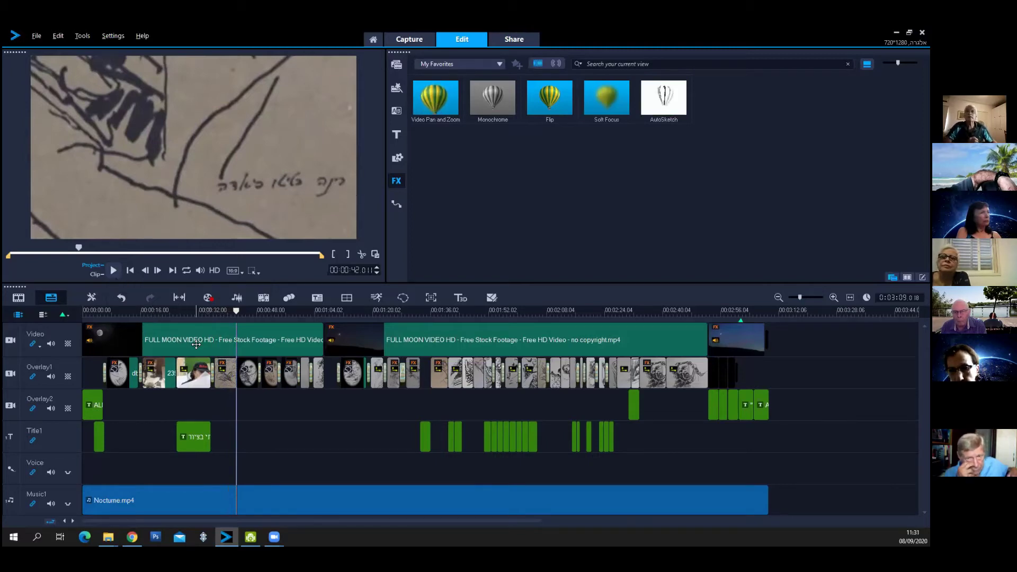
- Preview the project at about 39 seconds and inspect each Pan & Zoom keyframe of the sleeping-face drawing
left_click(226, 313)
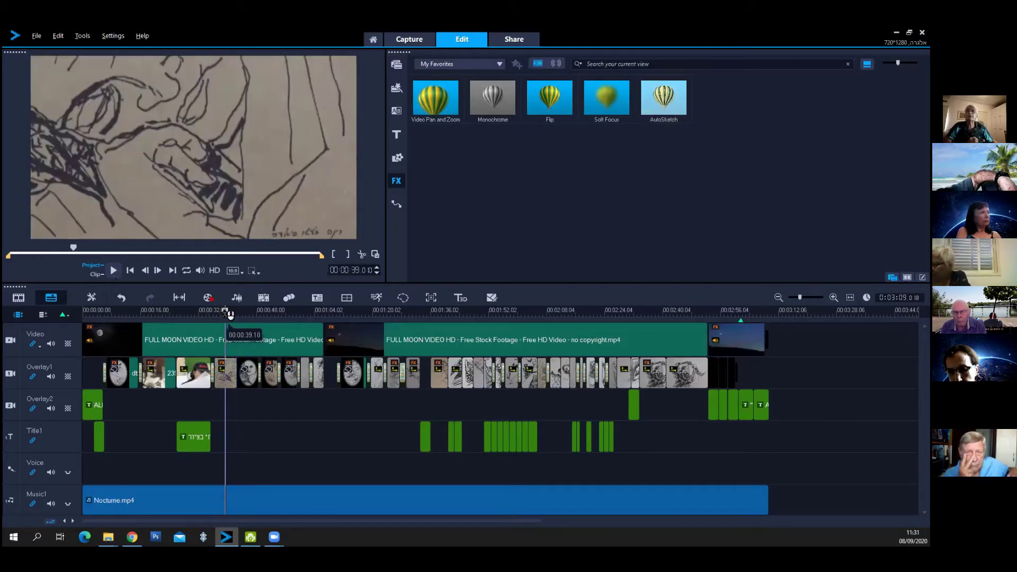
double_click(228, 369)
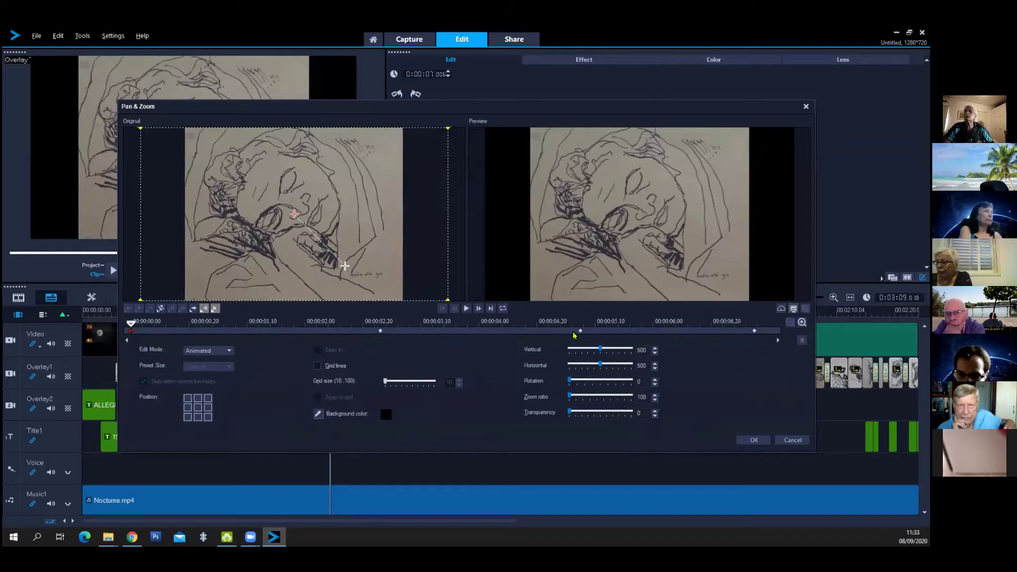
left_click(380, 332)
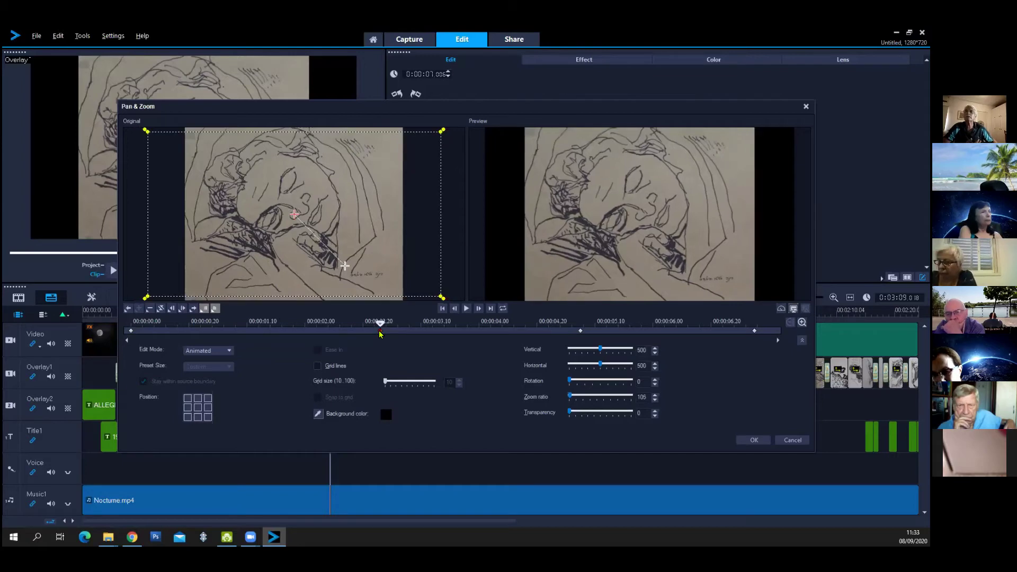
left_click(580, 332)
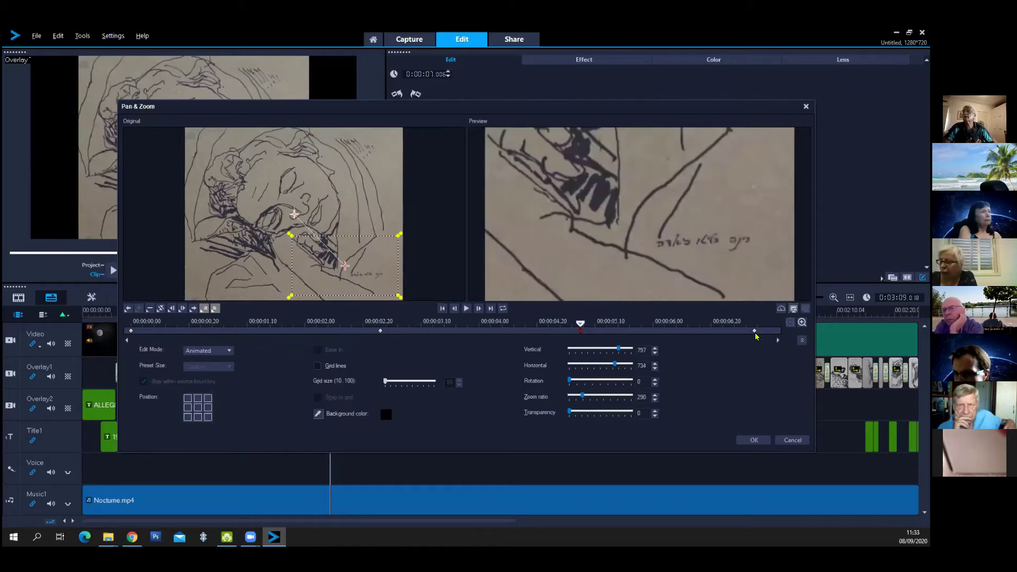
left_click(754, 330)
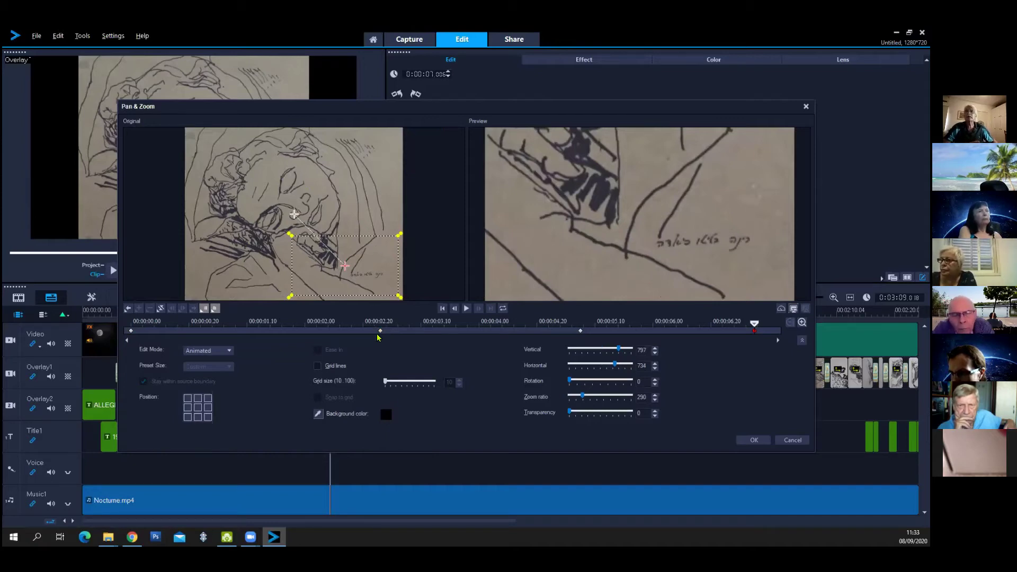
- Try an extra Pan & Zoom keyframe at about 1 second with a zoom ratio of 227, and discard the changes
left_click(245, 324)
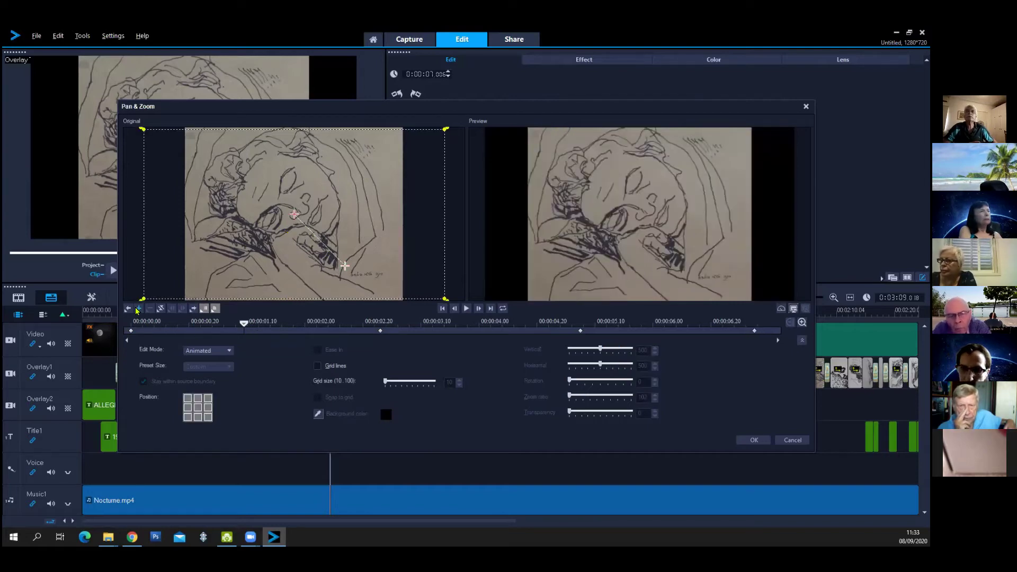
left_click(244, 331)
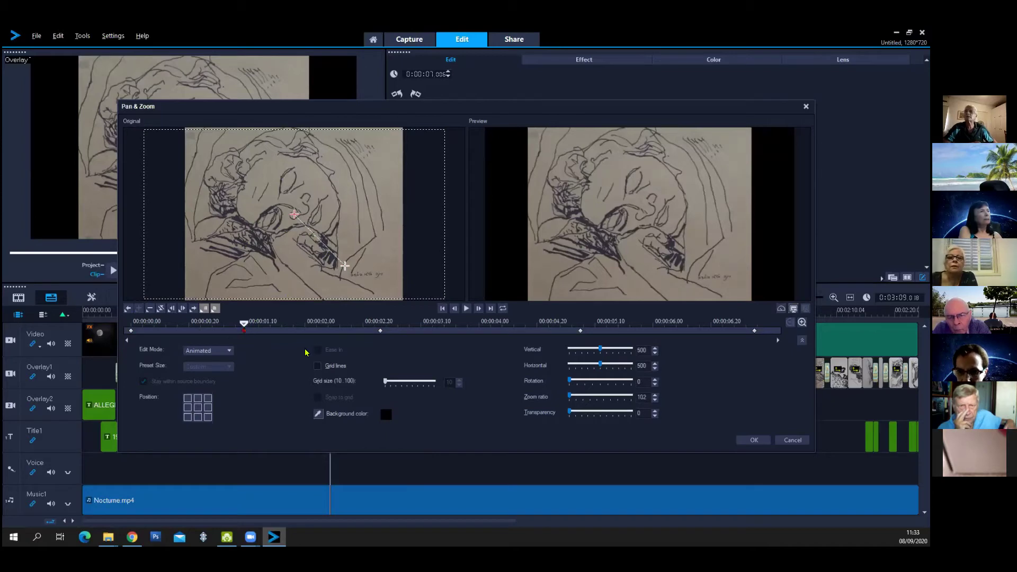
left_click(599, 351)
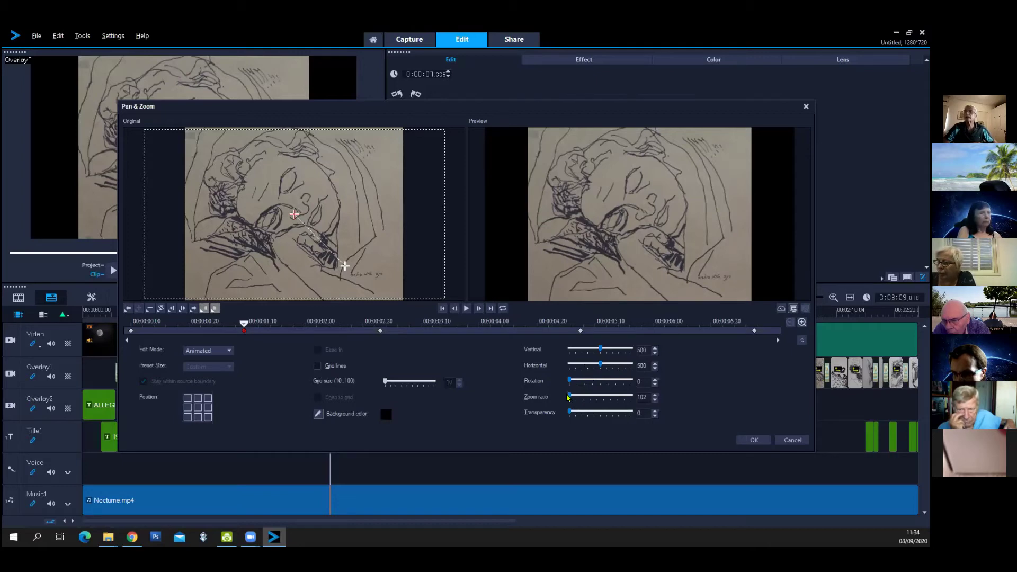
left_click_drag(570, 397, 577, 398)
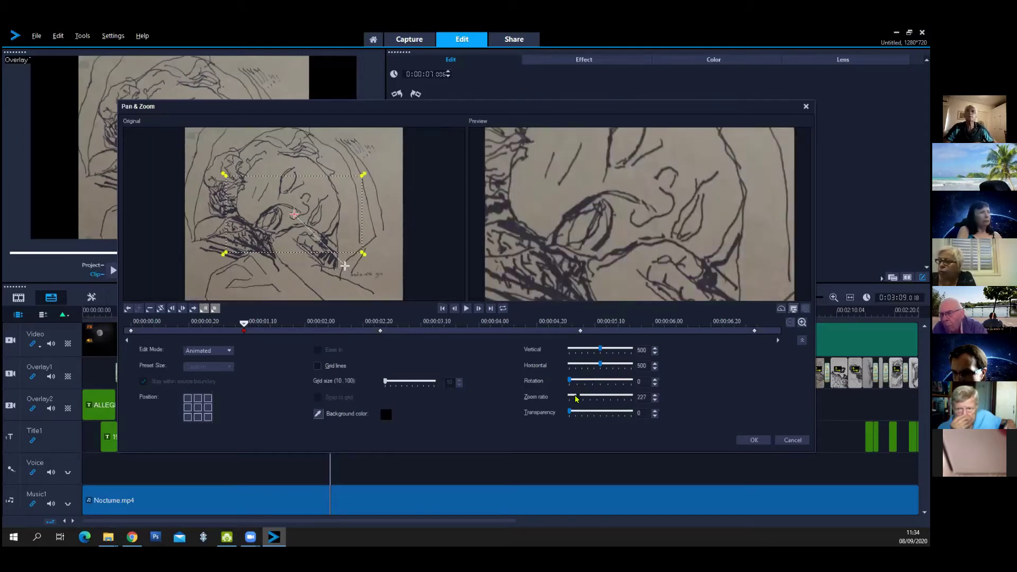
key("Home")
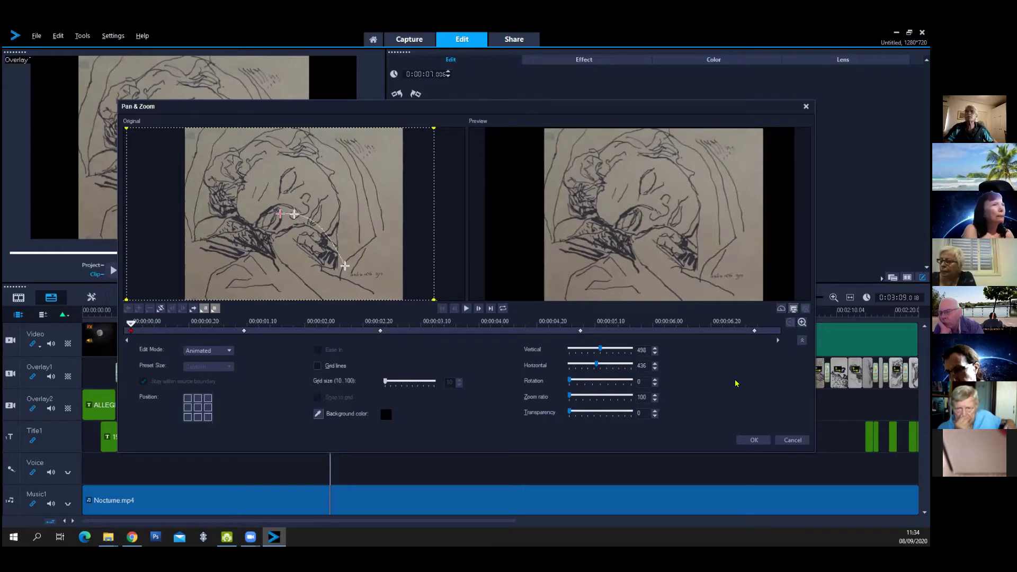
left_click(792, 439)
- Play the project up to about 1:07, then replay it from about 40 seconds and pause at about 1:16
left_click(114, 270)
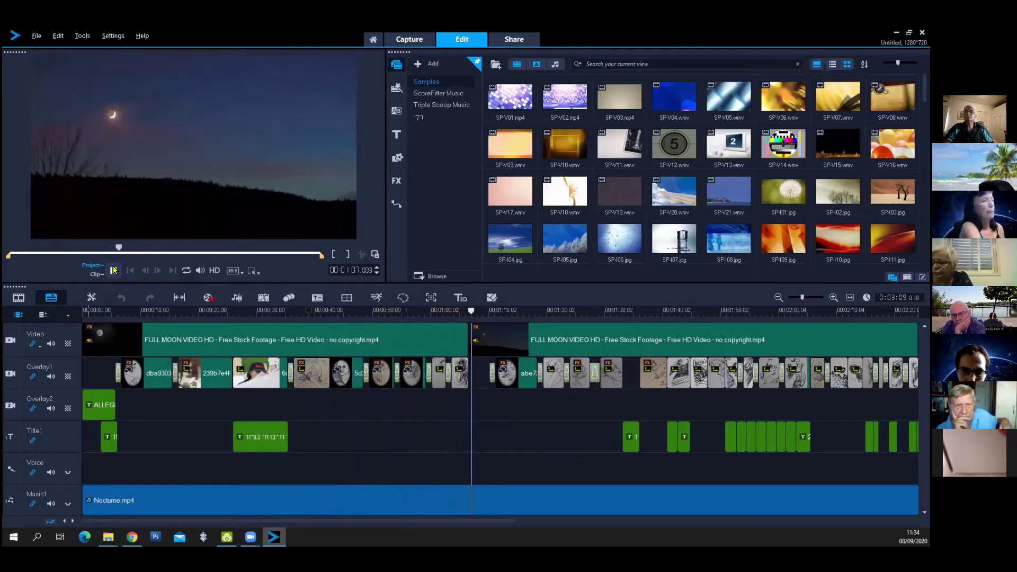
left_click(114, 270)
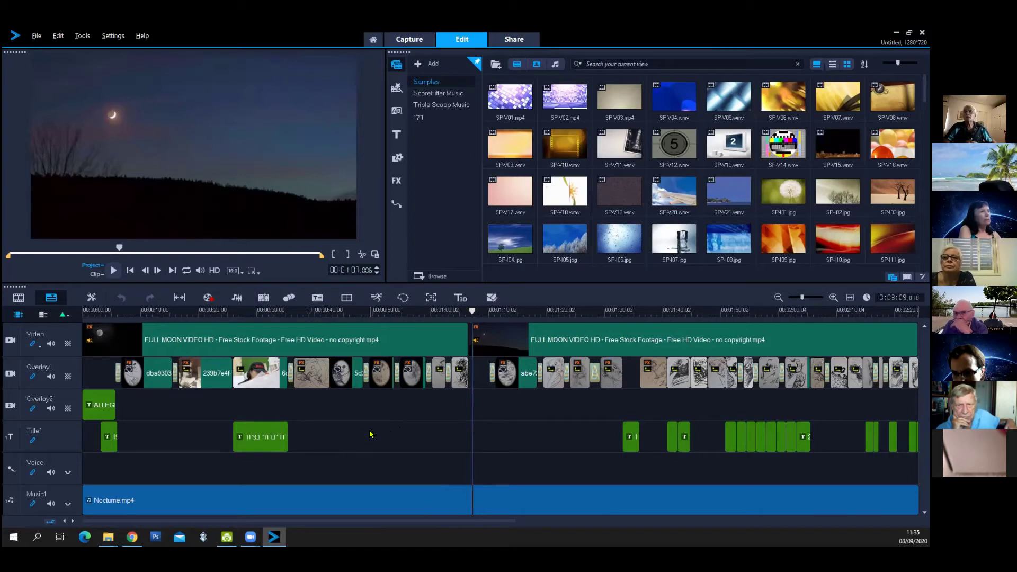
left_click(344, 313)
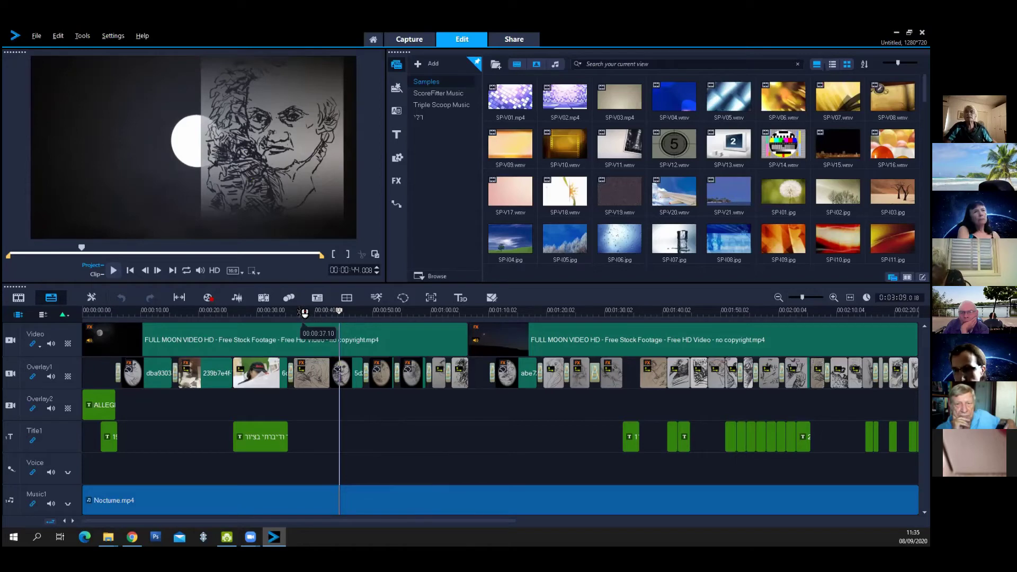
left_click(320, 311)
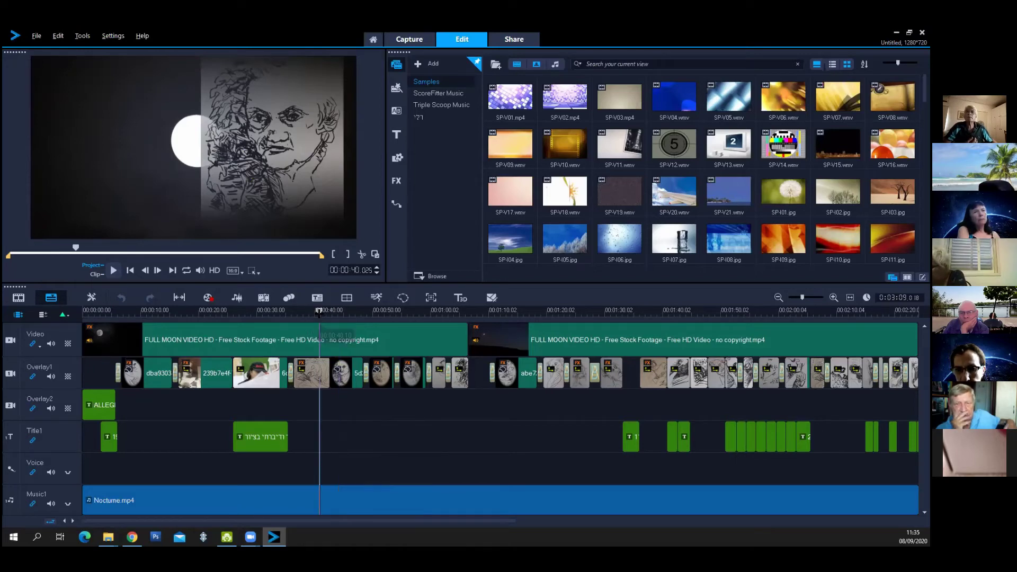
left_click(114, 270)
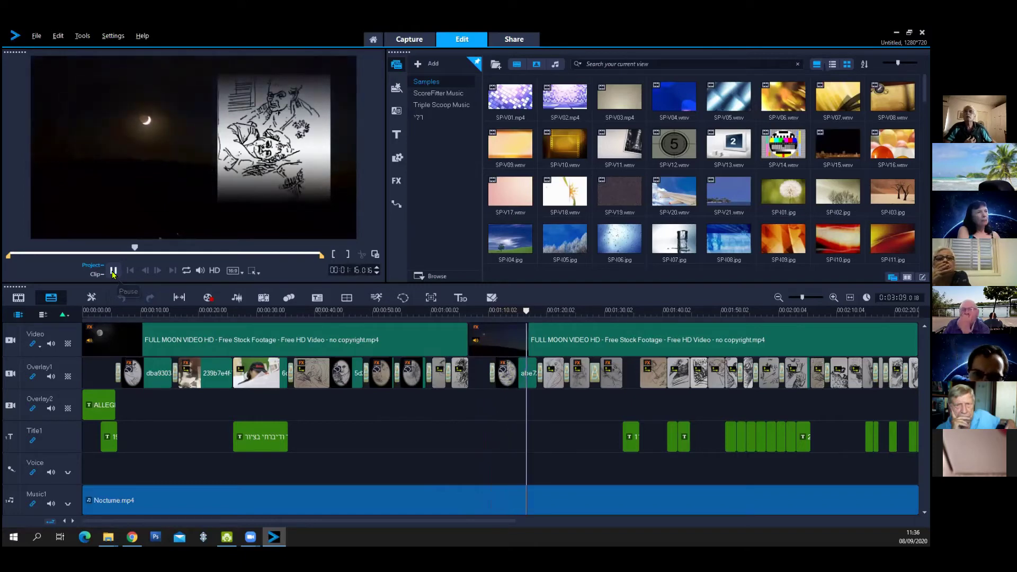
key("space")
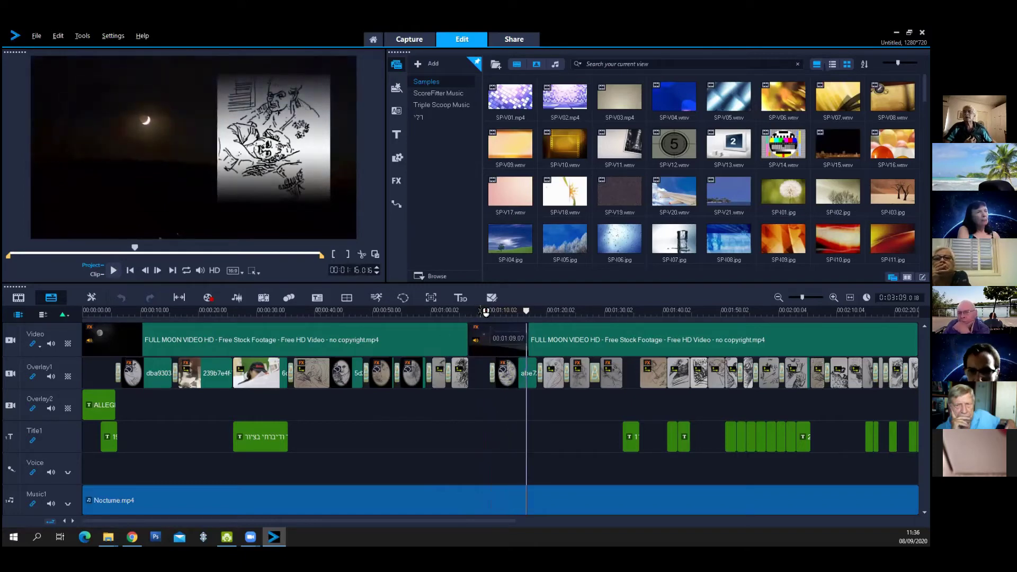
- Preview the crescent moon scene at about 1:08, then play the project from about 1:05 and pause at about 1:34
left_click(483, 312)
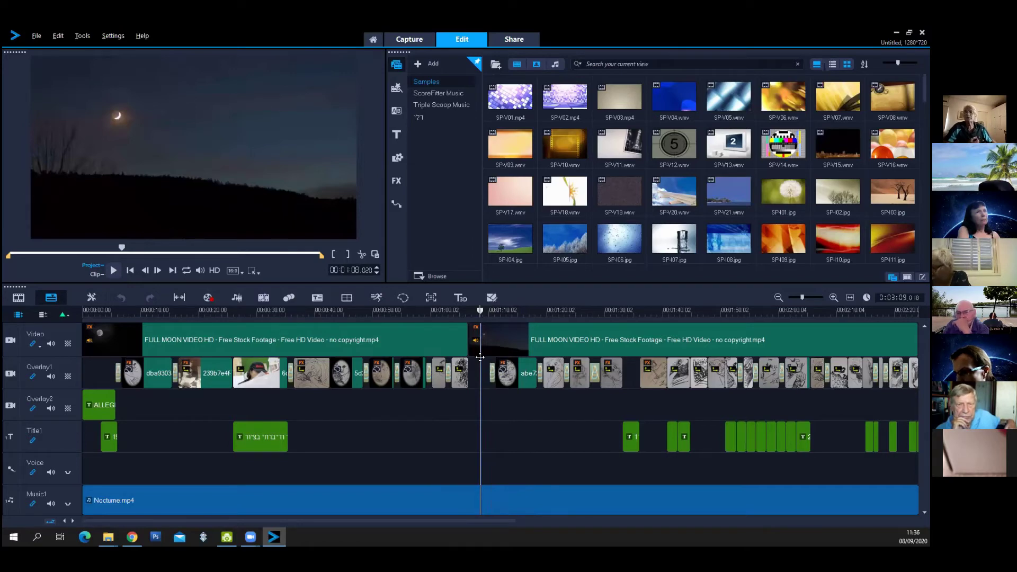
left_click(464, 311)
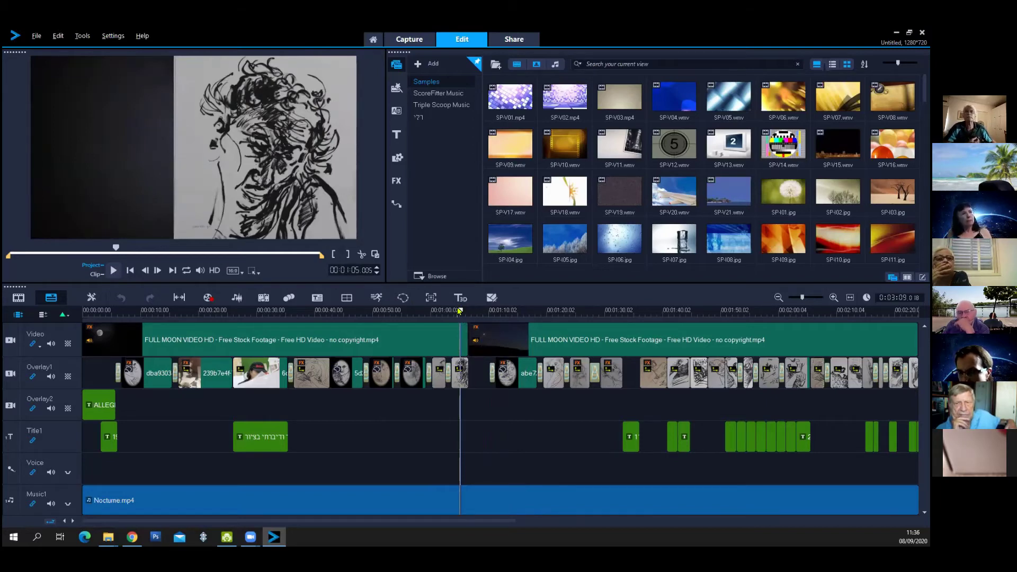
left_click(113, 271)
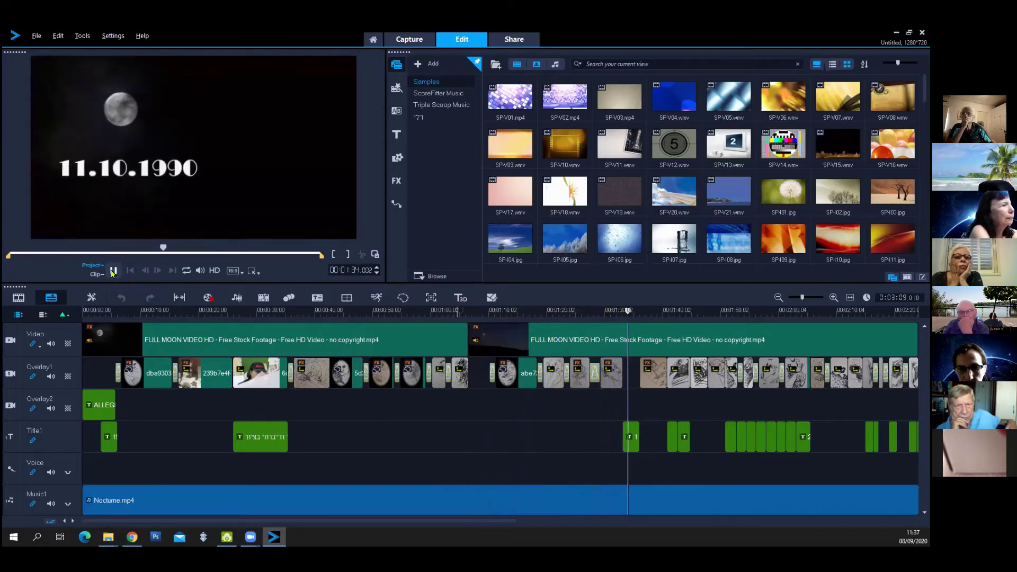
left_click(113, 270)
- Preview the masked sketch in Overlay1 at about 1:14 and open the editing options of the drawing that follows it
left_click(528, 367)
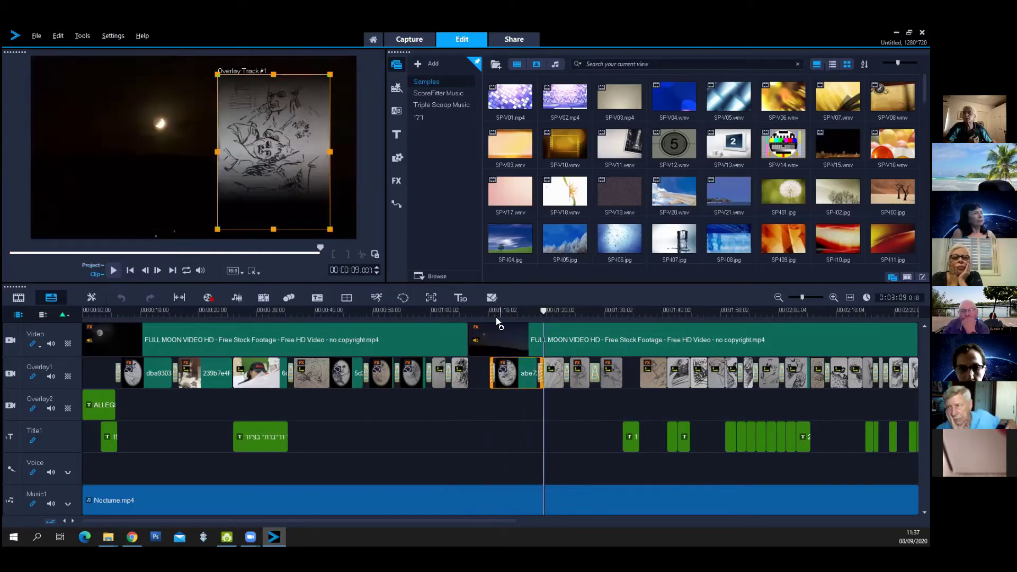
left_click(517, 312)
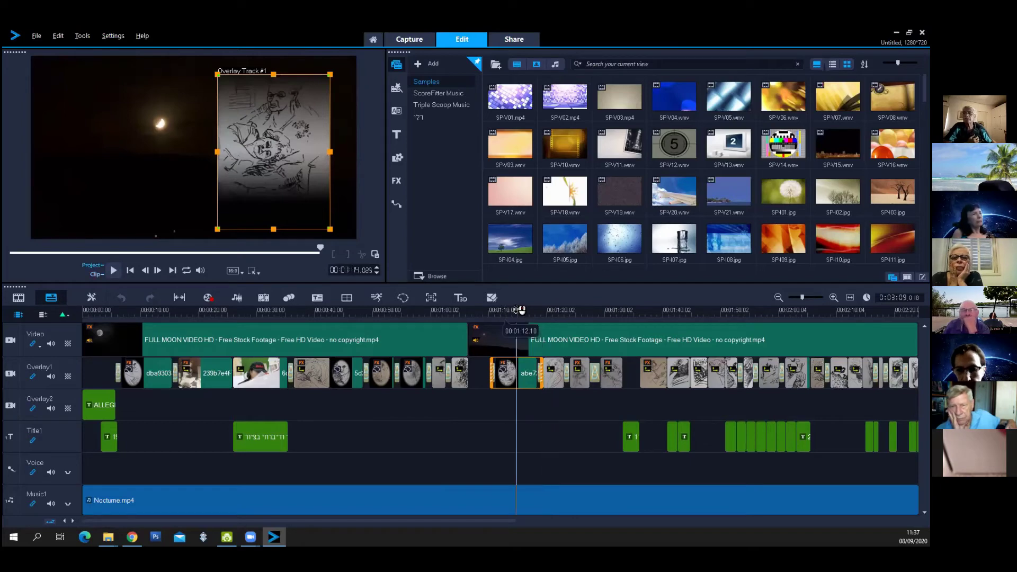
left_click(516, 310)
left_click(528, 380)
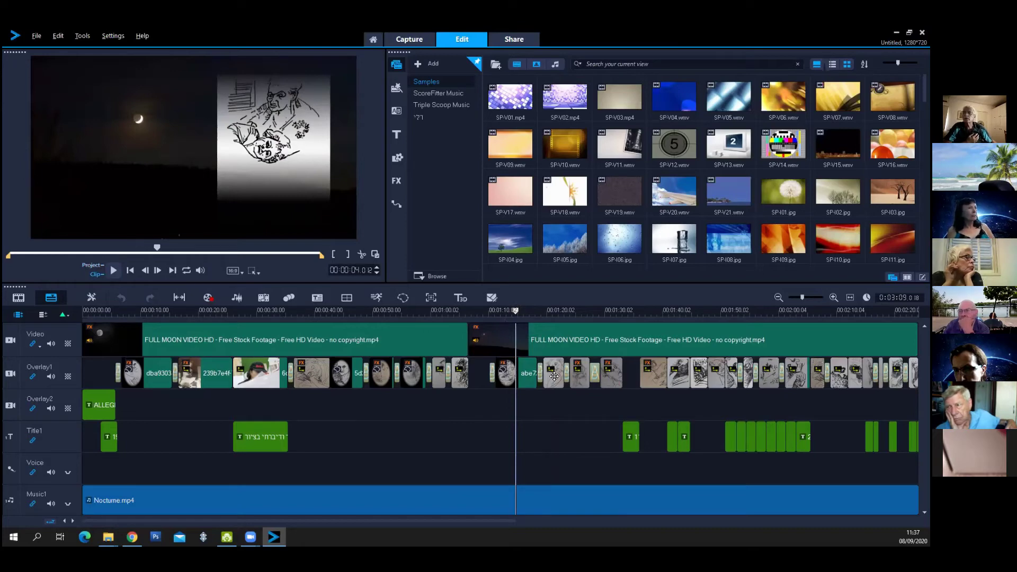
left_click(555, 377)
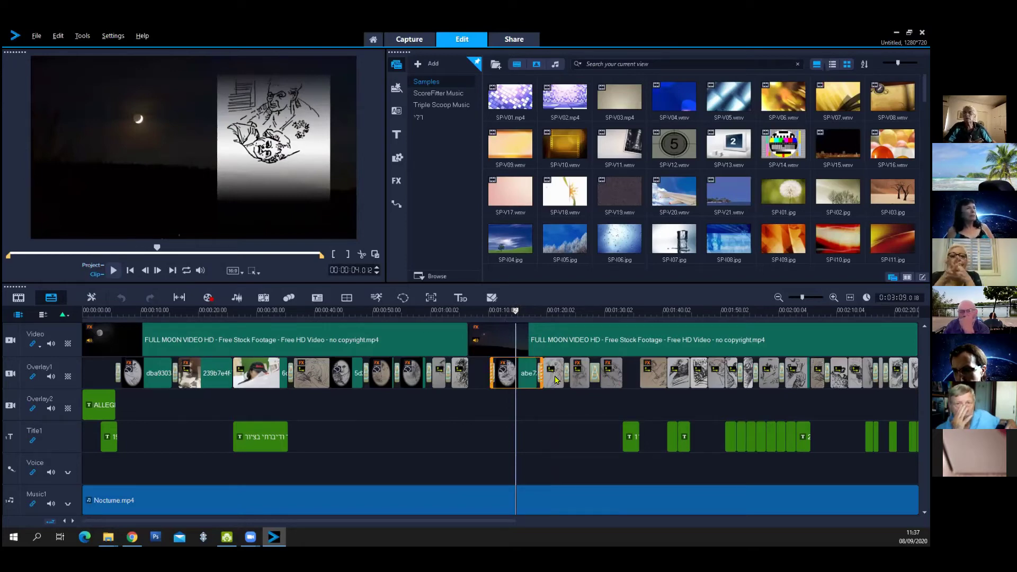
double_click(554, 376)
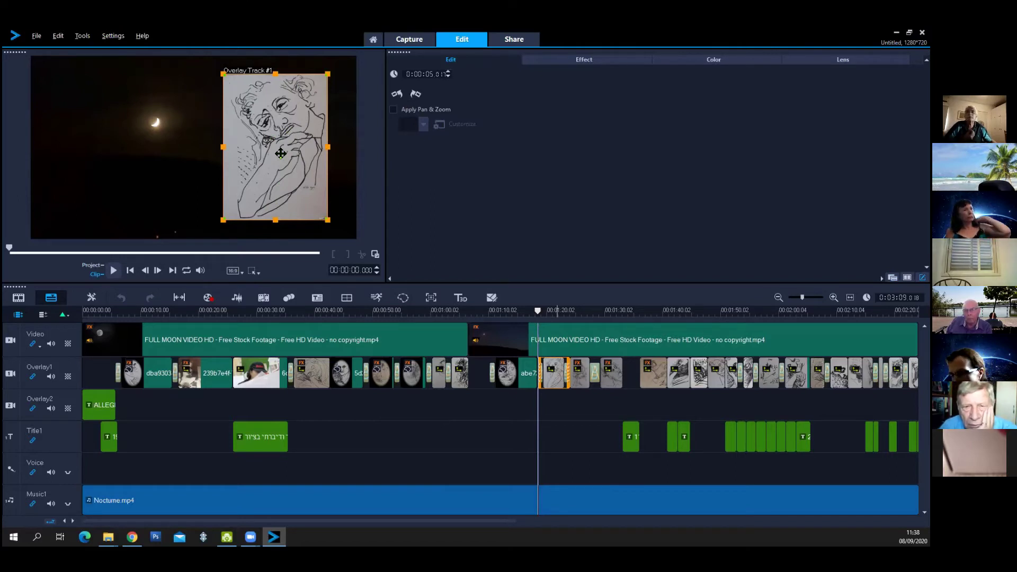
- Play the project from about 1:09, pausing at about 1:36 and again at the sleeping-face drawing at about 2:07
left_click(489, 313)
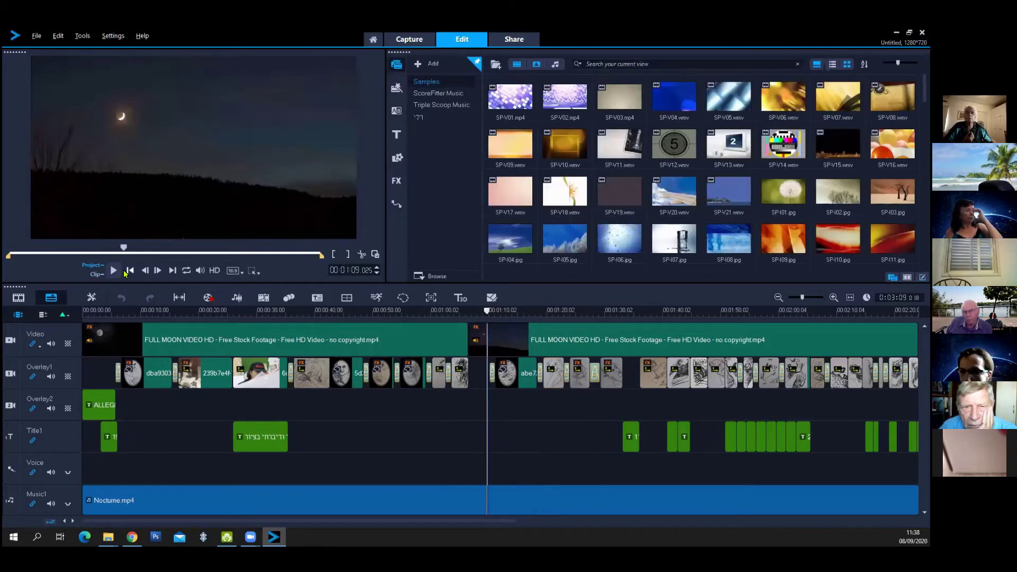
left_click(114, 271)
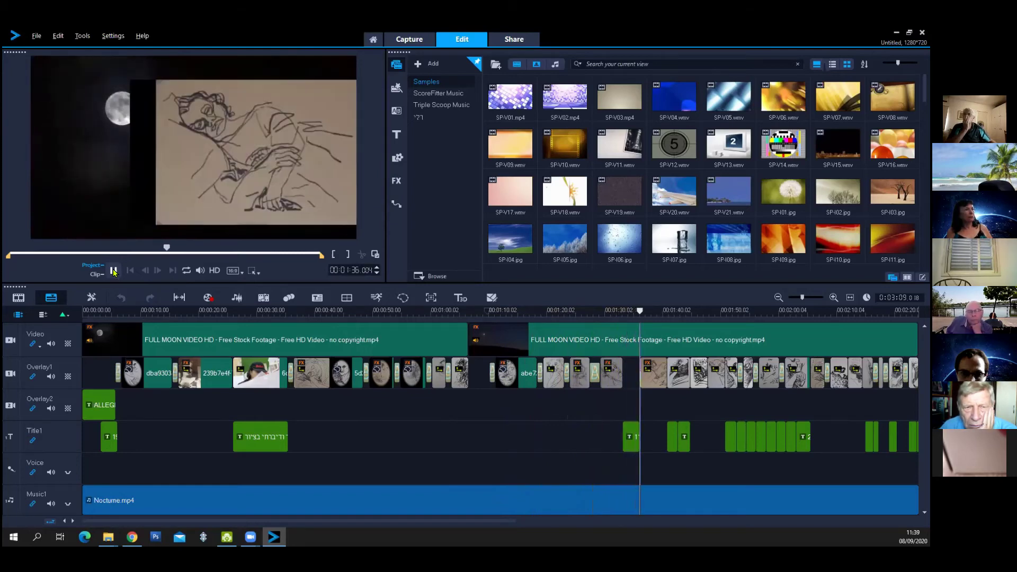
left_click(114, 272)
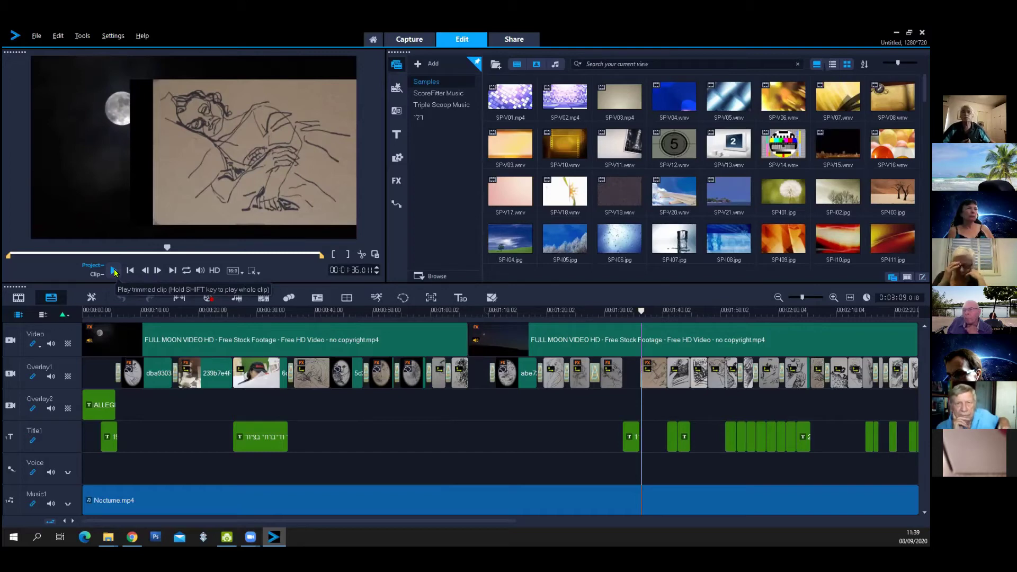
left_click(114, 270)
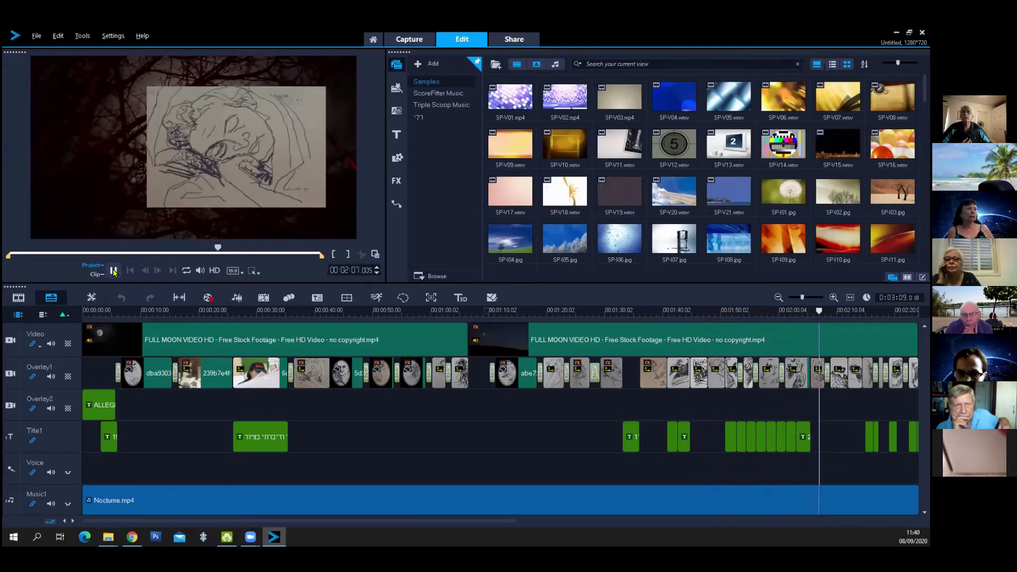
left_click(113, 272)
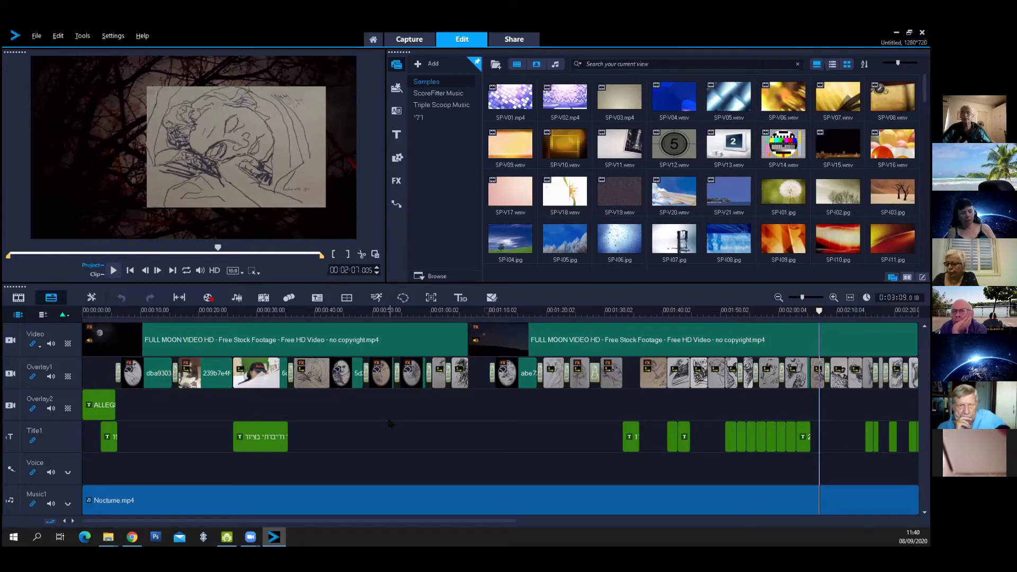
- Replay the project from the date title at about 1:34 to about 2:14, then again through to the closing titles at about 2:53
left_click(631, 312)
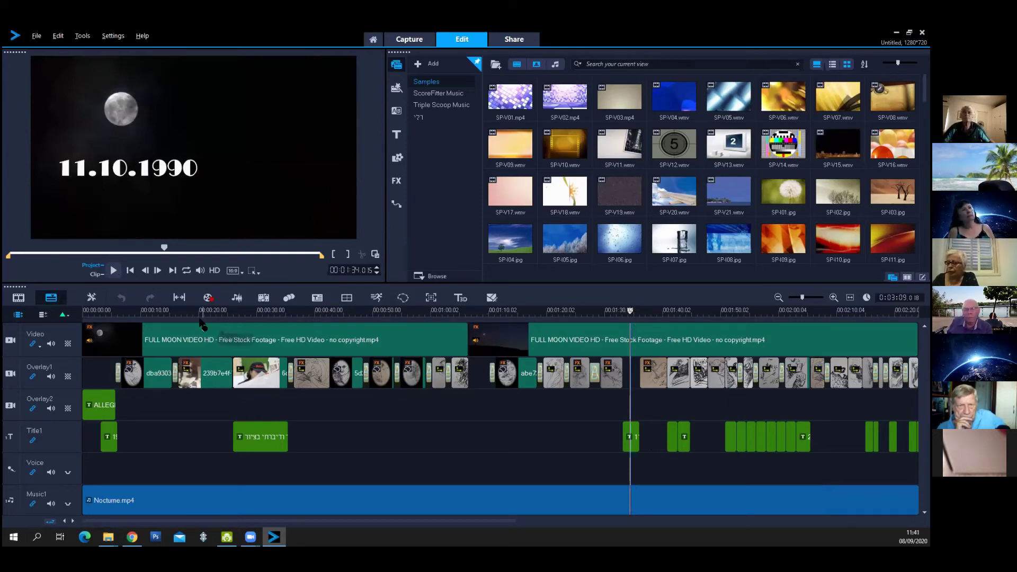
left_click(112, 270)
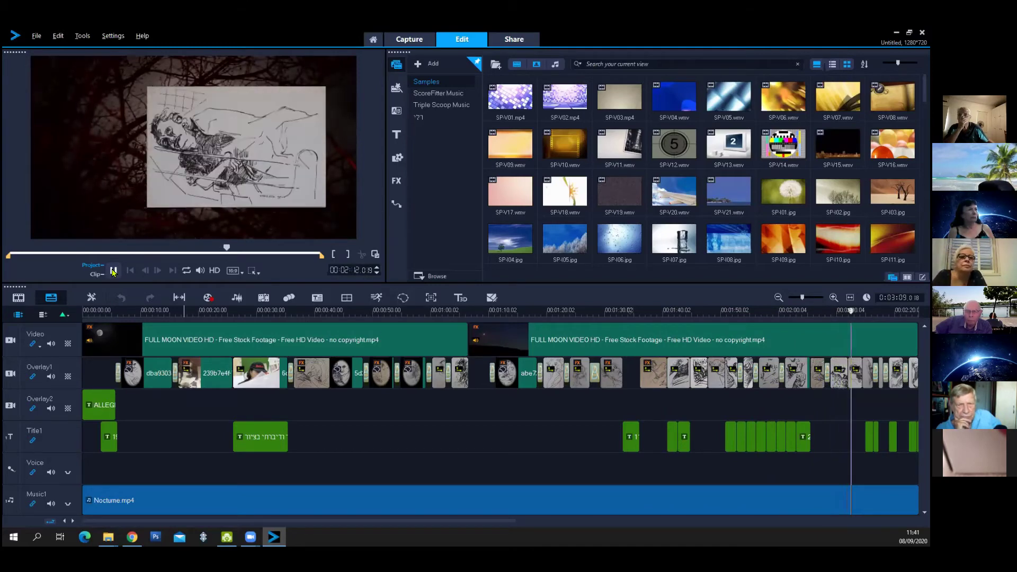
left_click(113, 271)
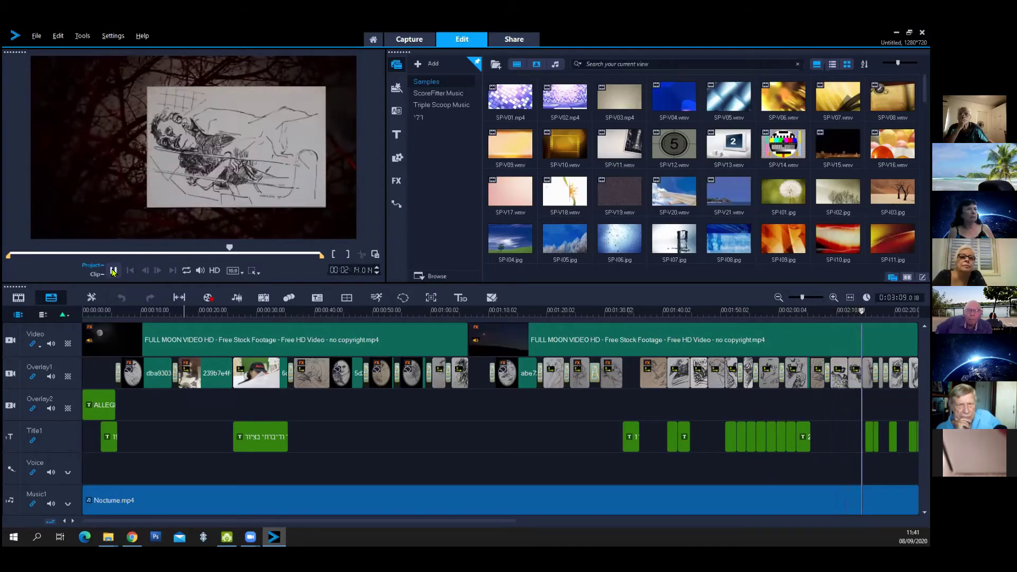
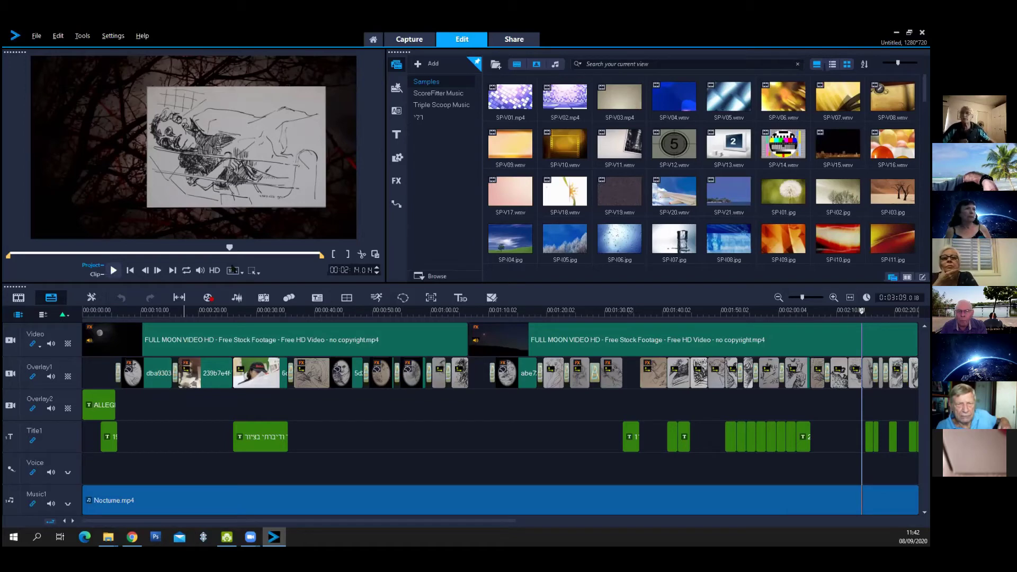
left_click(631, 311)
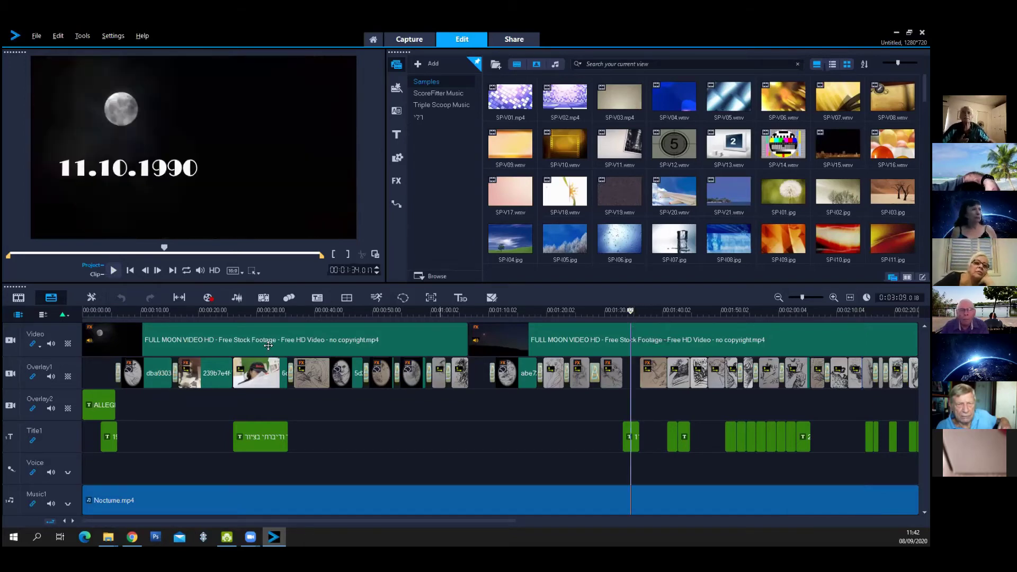
left_click(114, 272)
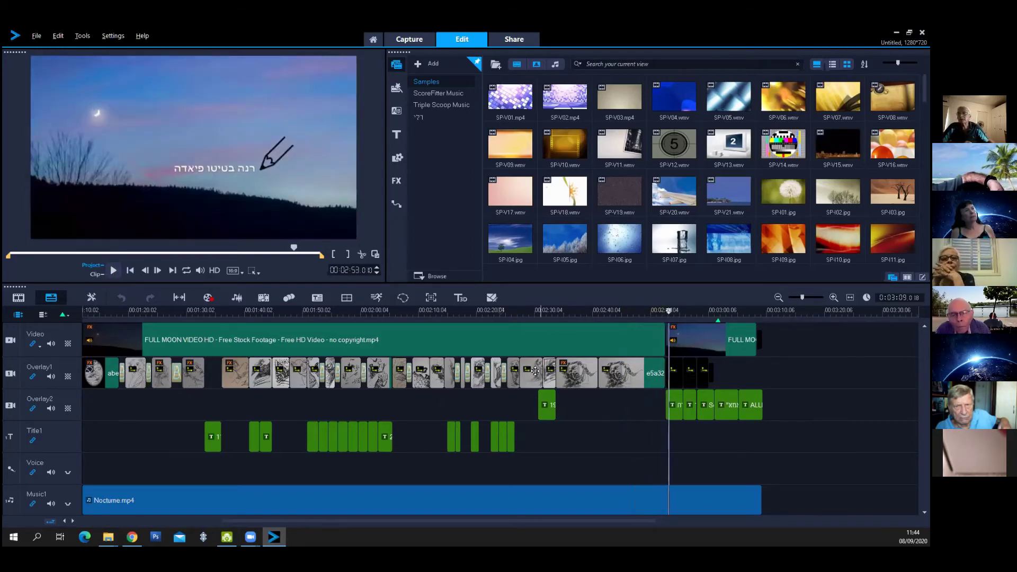
- Preview the timeline at about 2:32 and 2:44, then play the project from the date-titled drawing at about 2:03
left_click(551, 313)
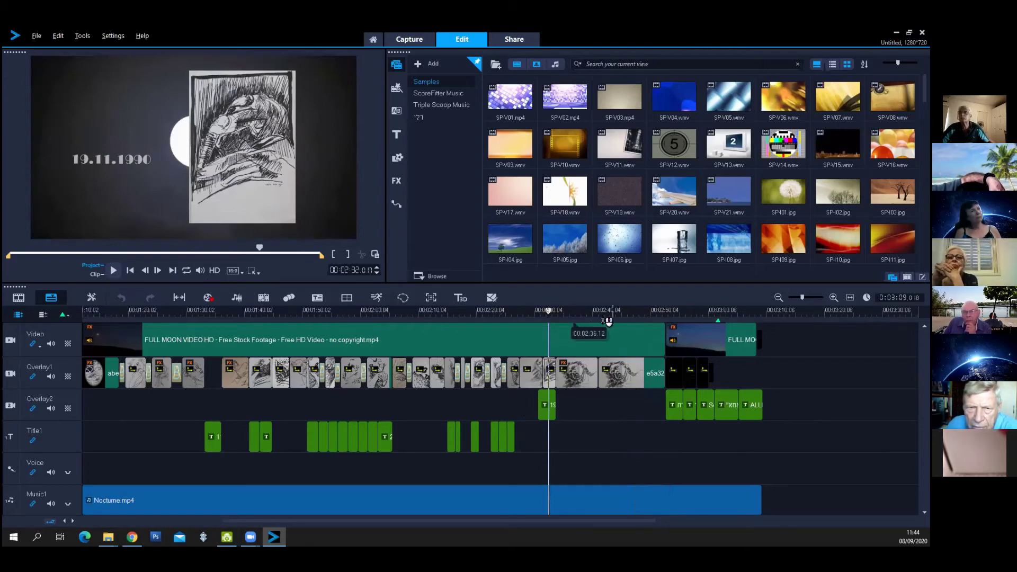
left_click(619, 311)
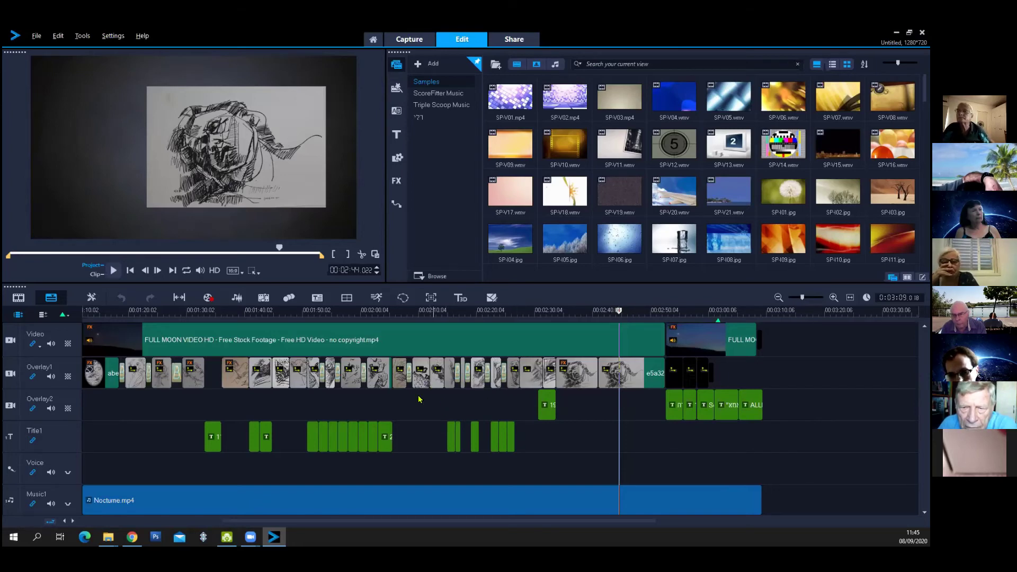
left_click(381, 311)
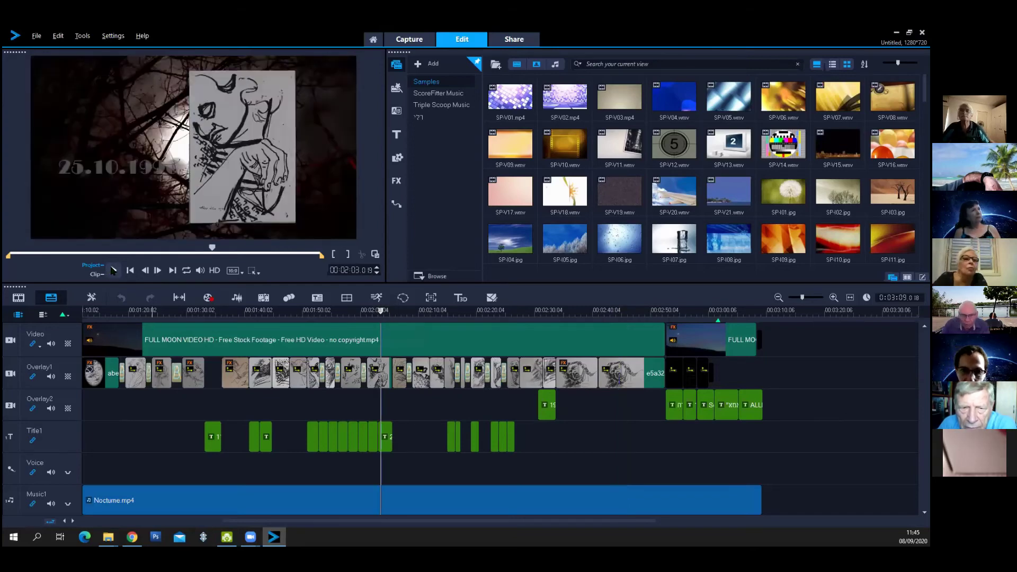
left_click(114, 270)
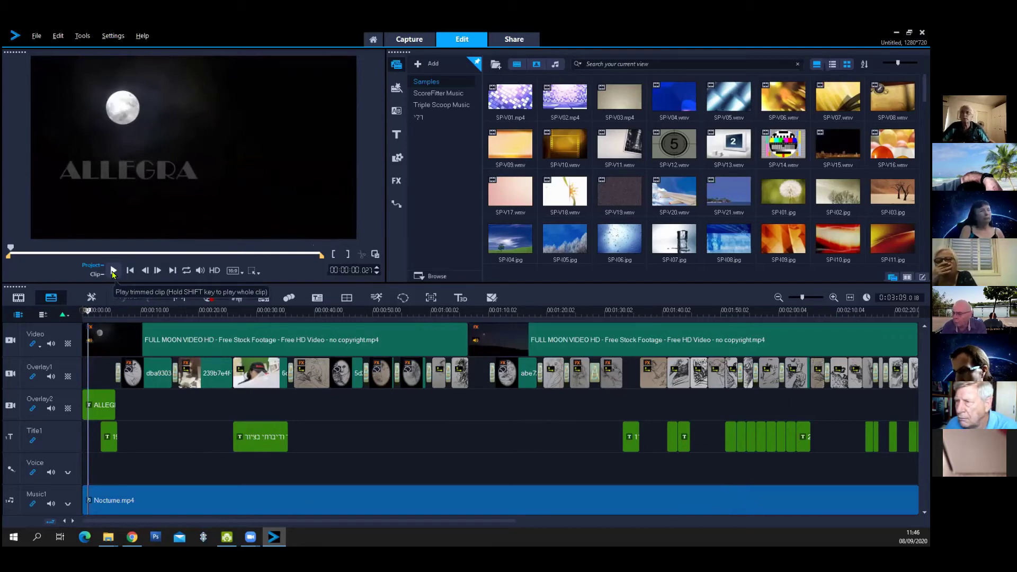
- Switch to File Explorer and play the finished MP4 video stored beside the VideoStudio project file
key("alt+Tab")
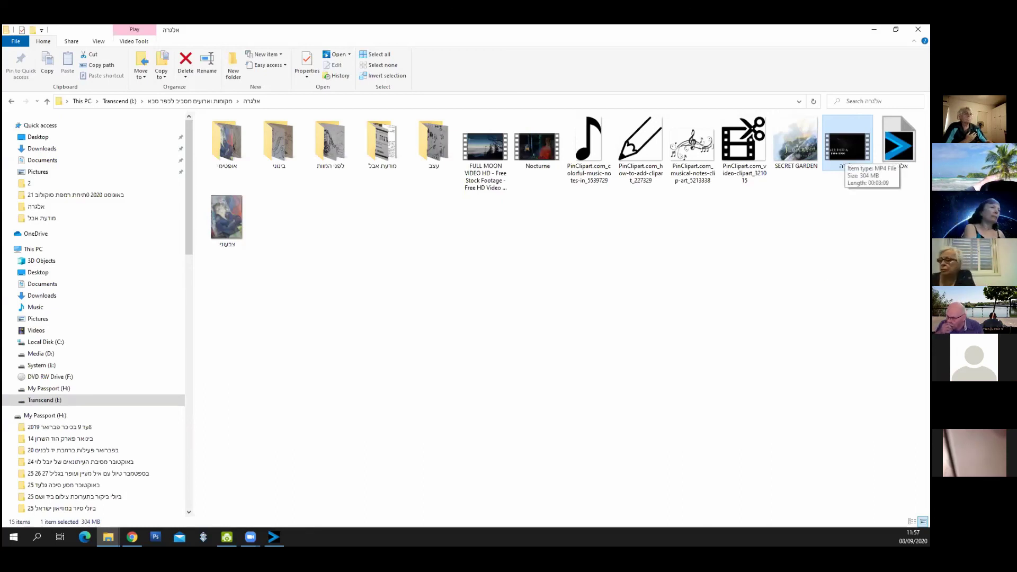
key("Return")
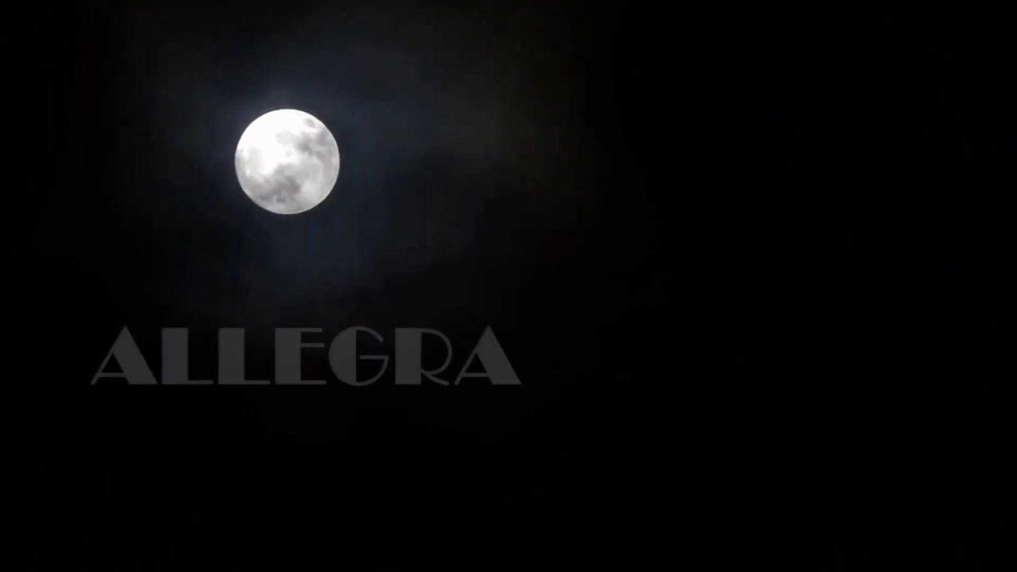